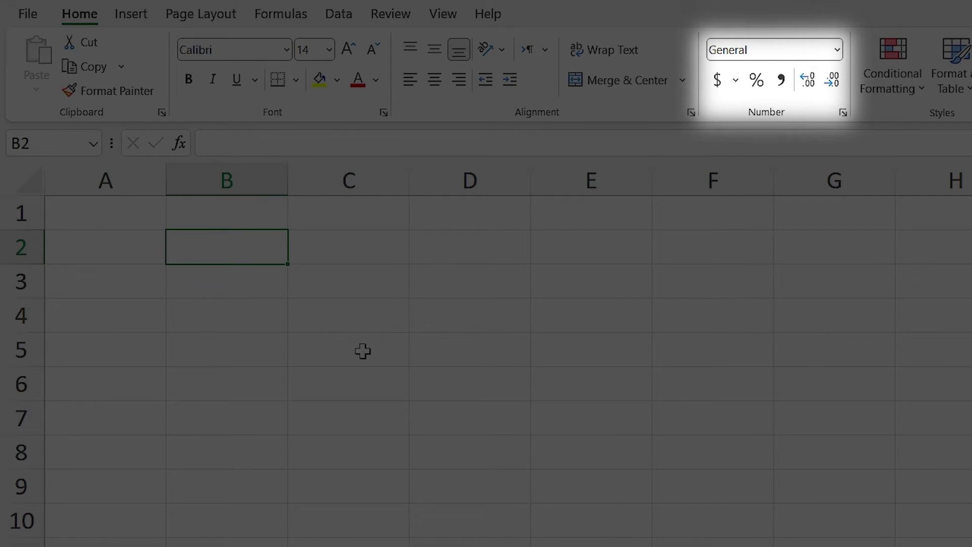
text(1)
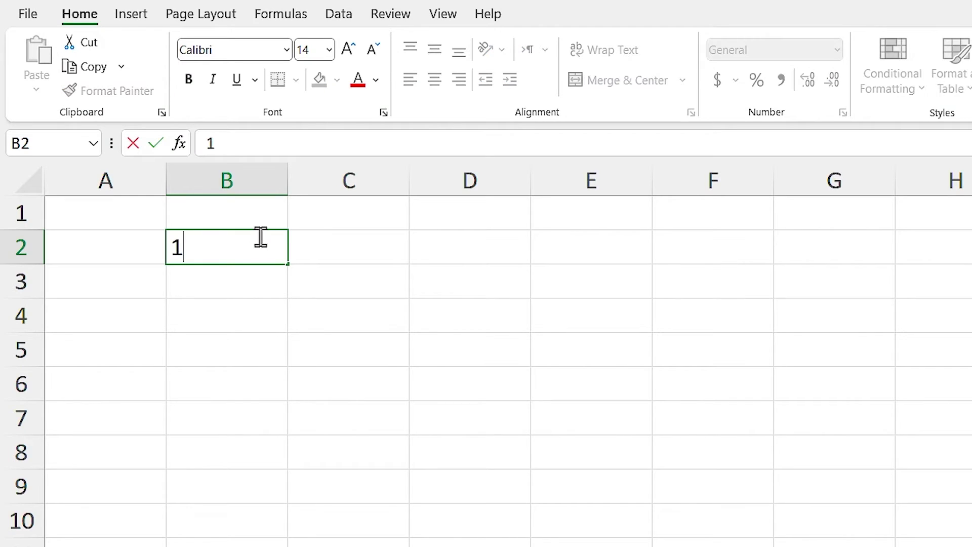
text(/2/)
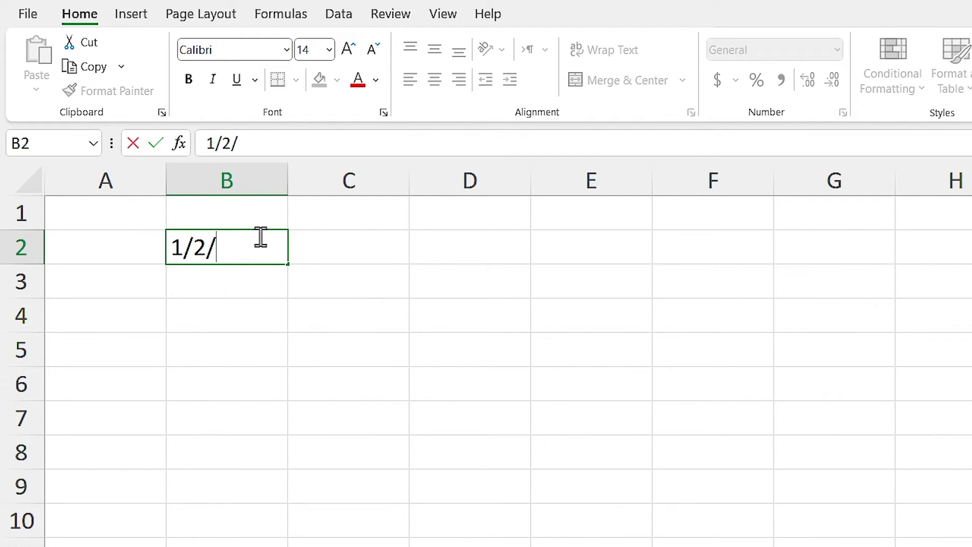
text(2023)
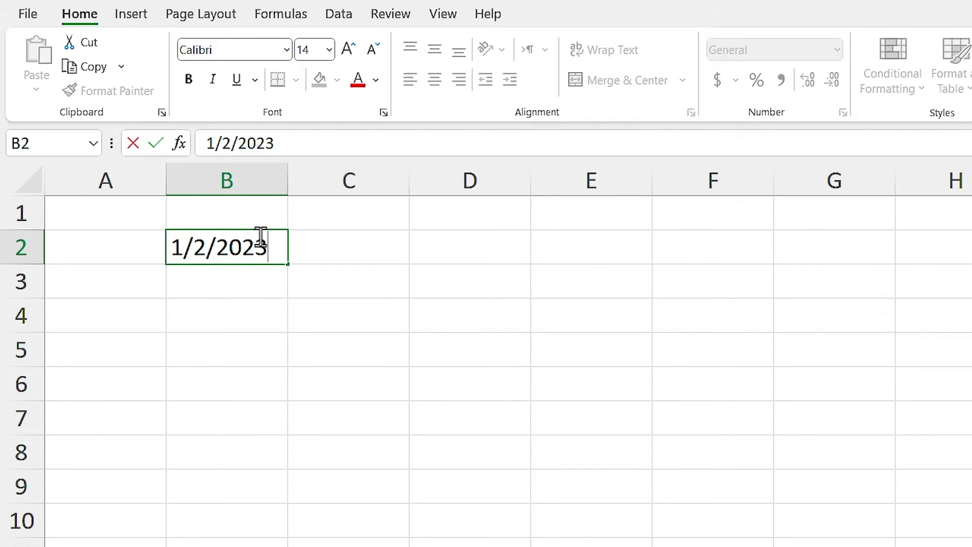
- Enter the date 1/2/2023 in B2 and keep the cell selected
key(ctrl+Return)
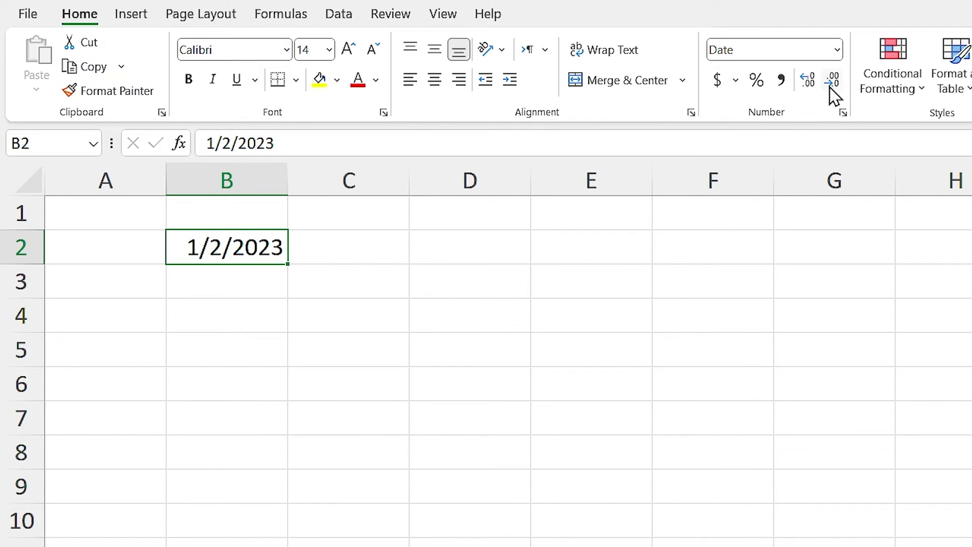
- Preview B2 as a Long Date, revert it to Short Date, and autofit column B
click(838, 50)
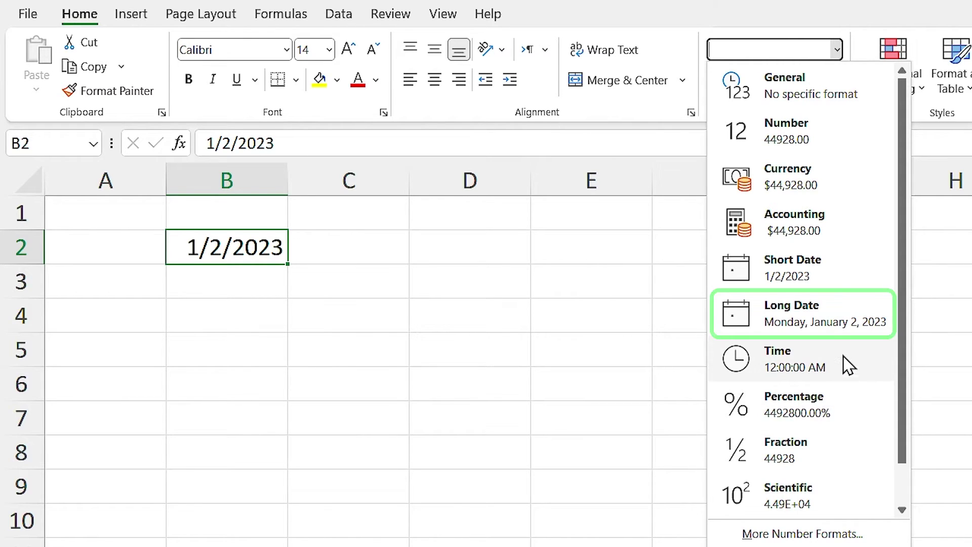
click(816, 327)
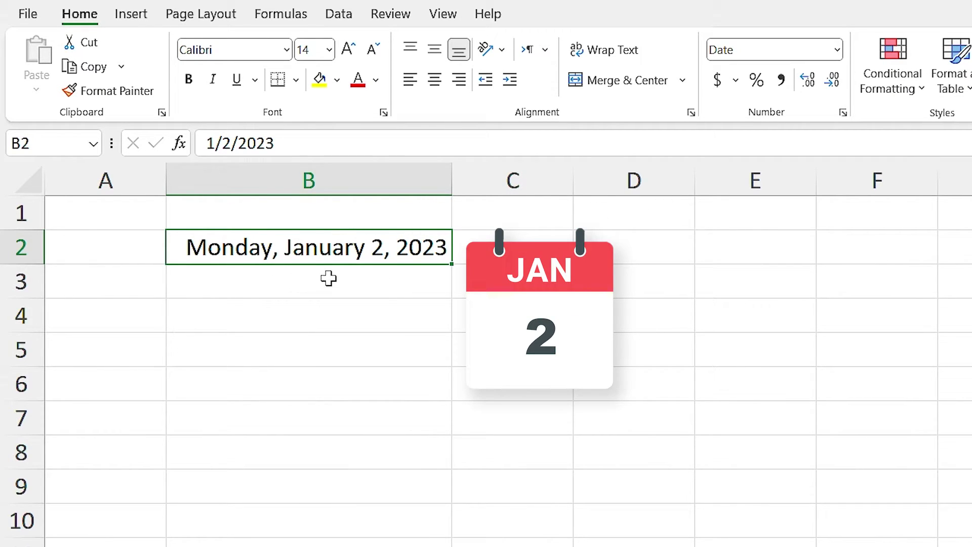
click(837, 50)
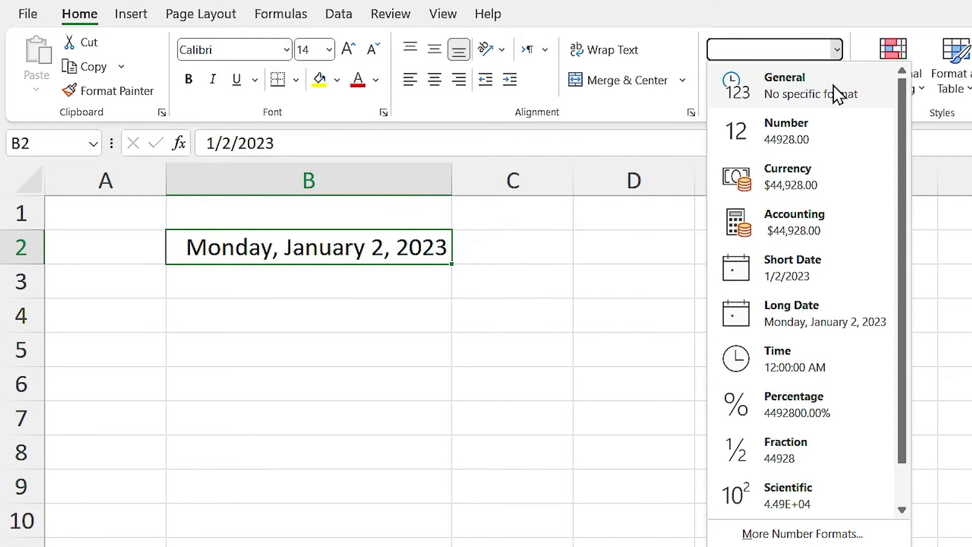
click(785, 271)
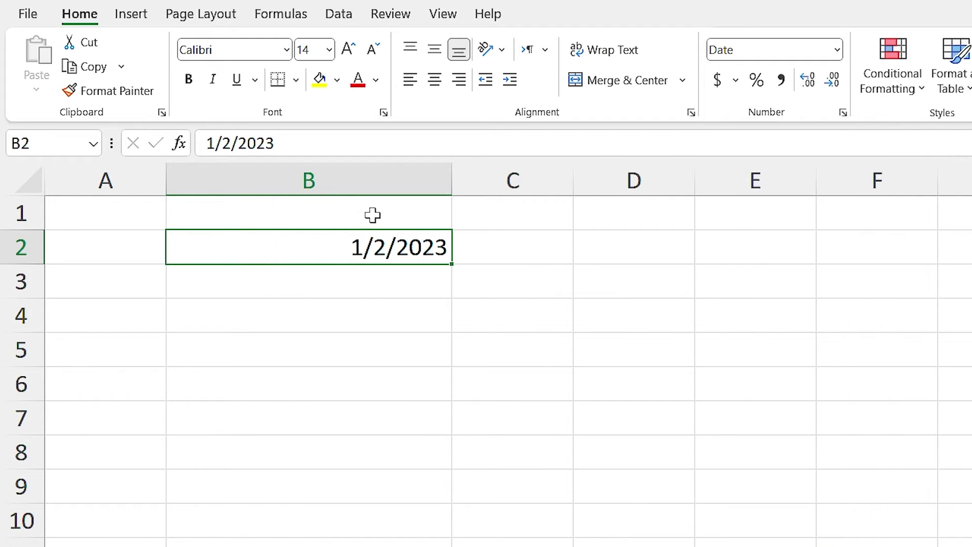
double_click(452, 180)
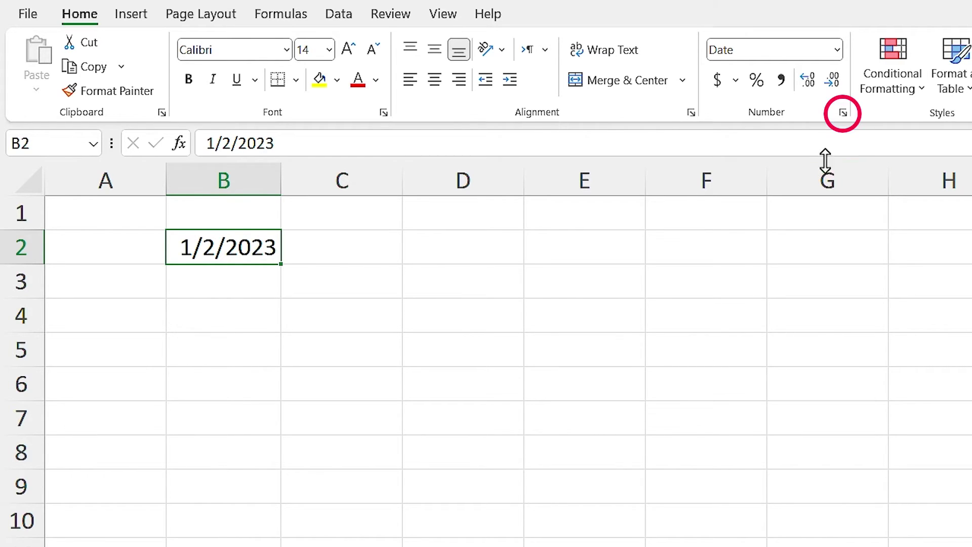
- After browsing date styles and locales, format B2 with the 14-Mar-2012 style to read 2-Jan-2023
click(844, 114)
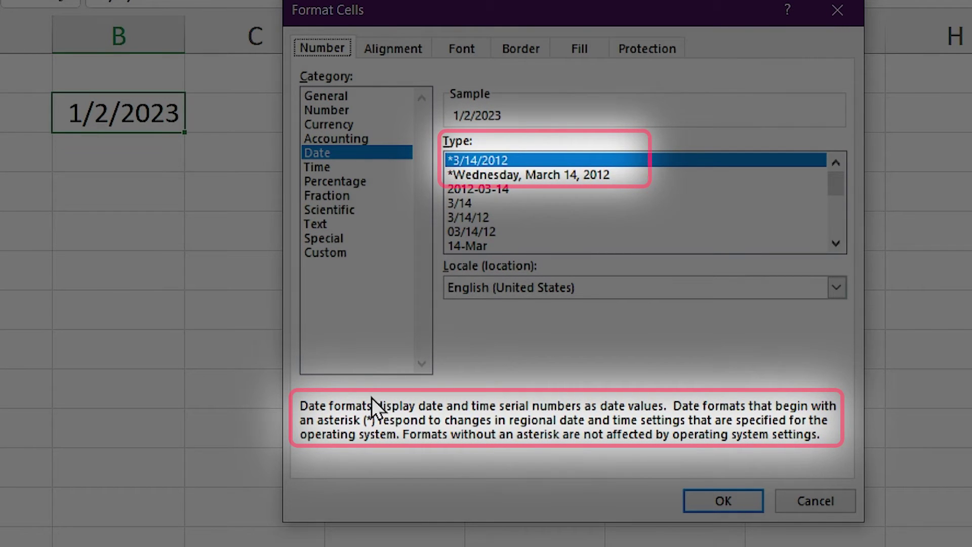
click(476, 175)
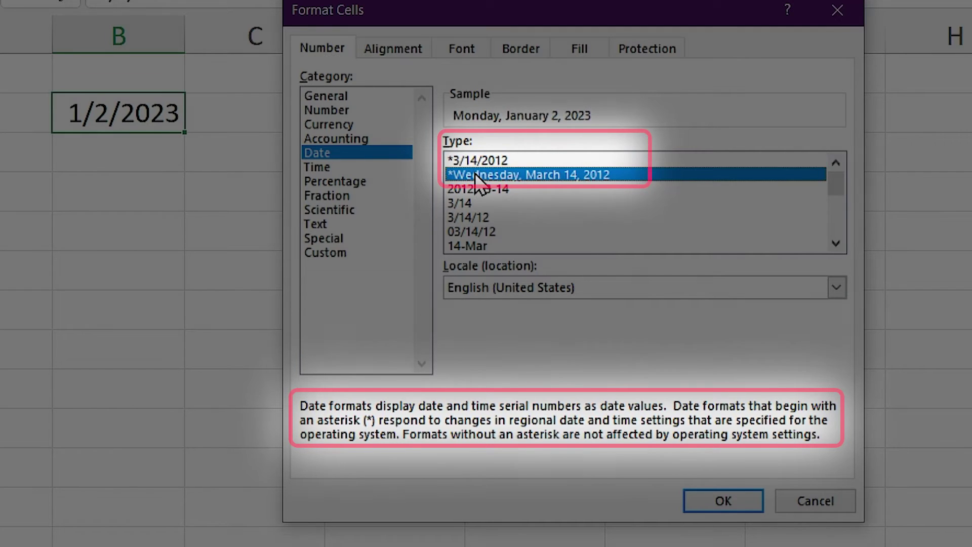
click(474, 162)
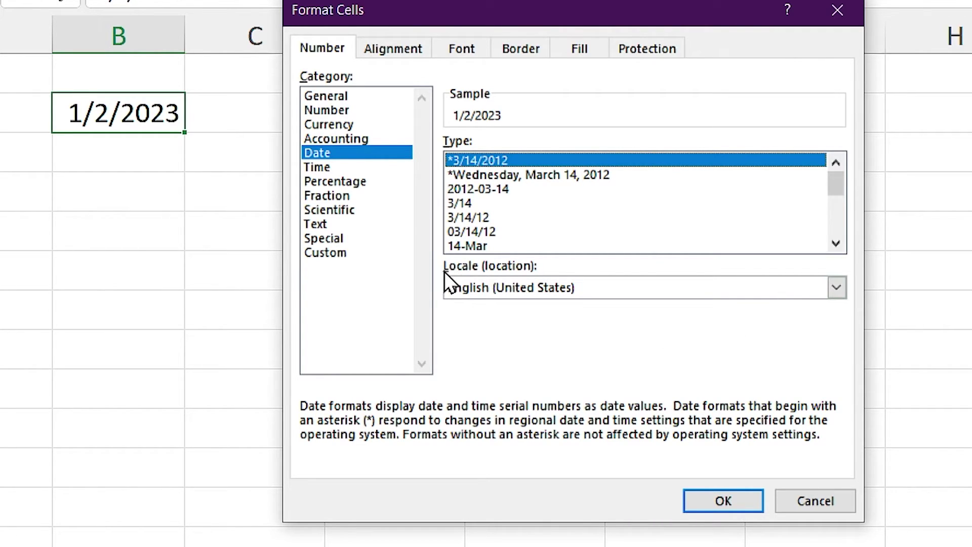
click(837, 287)
scroll(695, 358, down, 1)
scroll(686, 354, down, 2)
scroll(687, 354, down, 2)
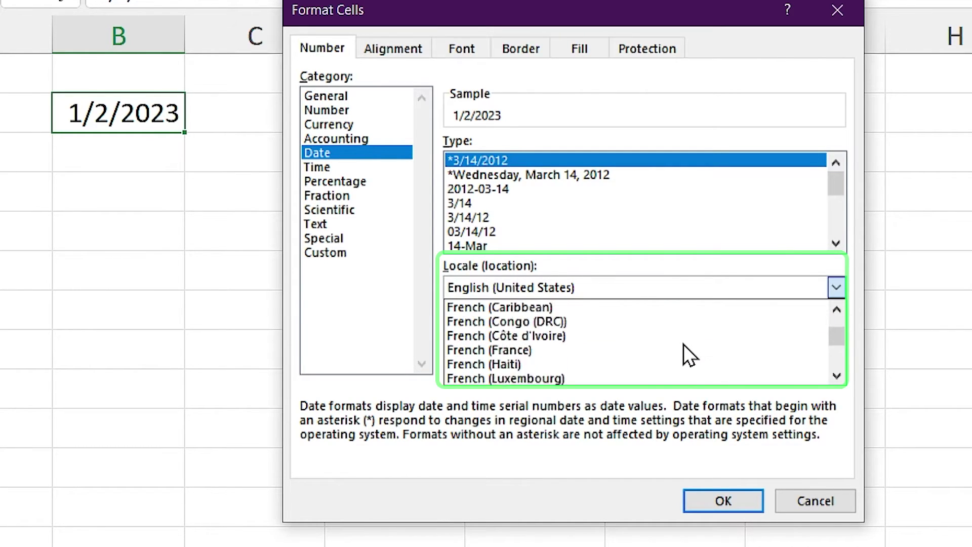
scroll(683, 346, down, 3)
scroll(684, 346, down, 2)
scroll(683, 345, down, 1)
scroll(682, 344, down, 1)
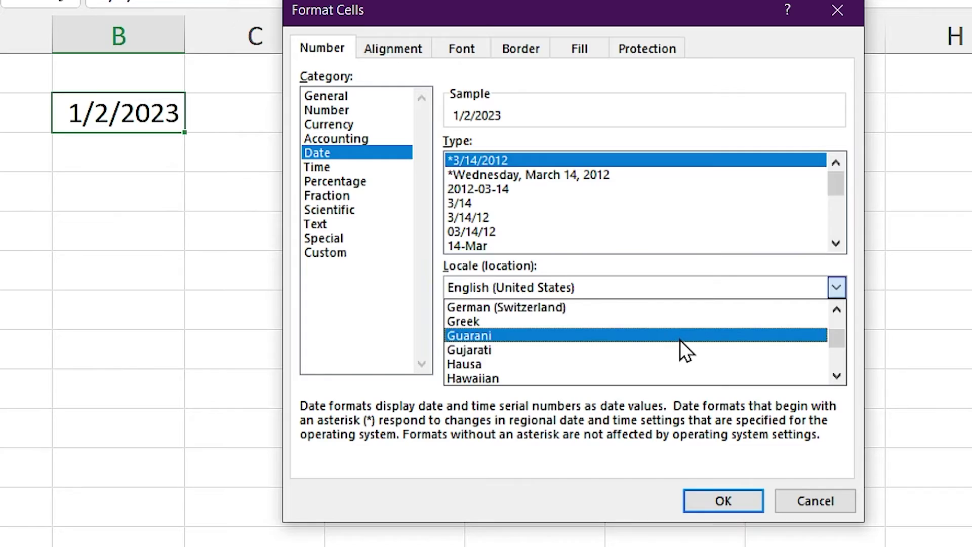
scroll(680, 339, down, 1)
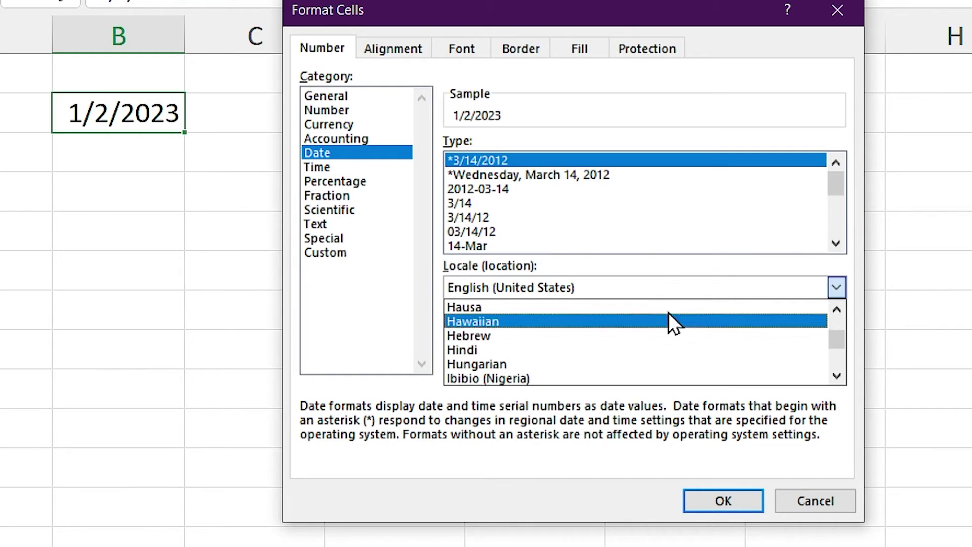
click(528, 289)
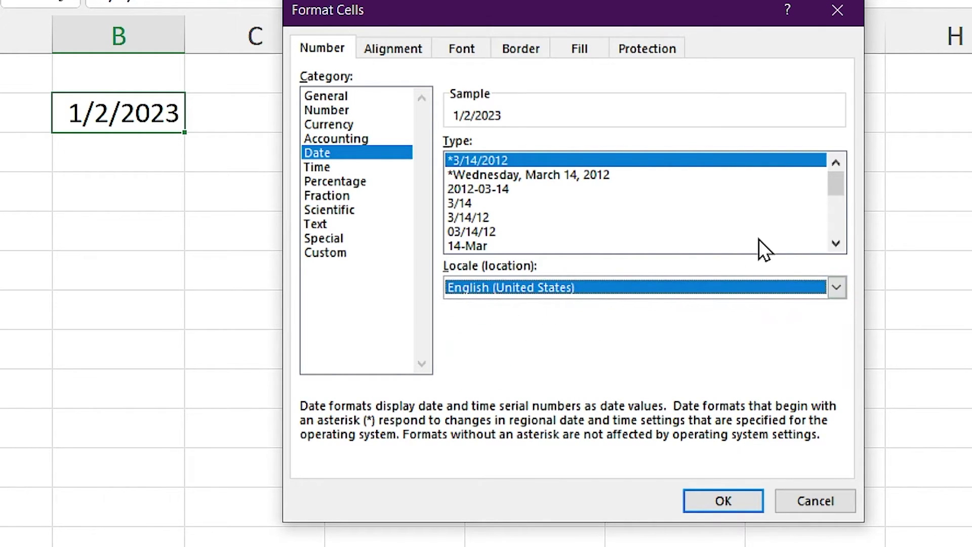
click(730, 220)
drag(835, 188, 834, 228)
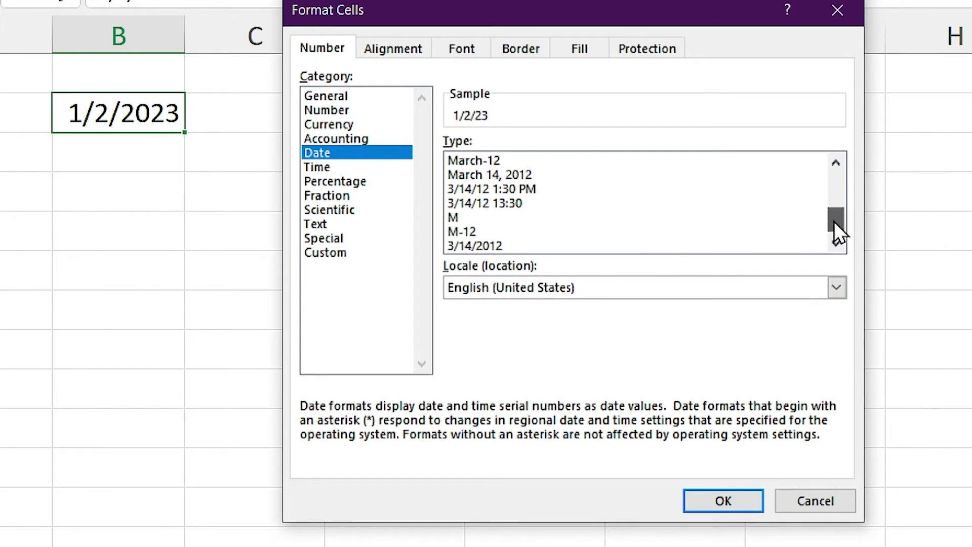
click(482, 247)
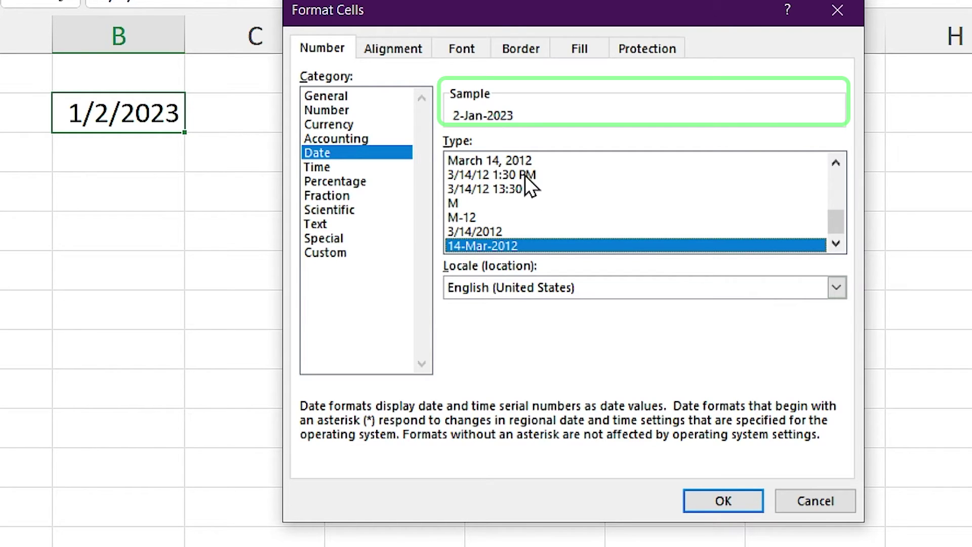
click(714, 502)
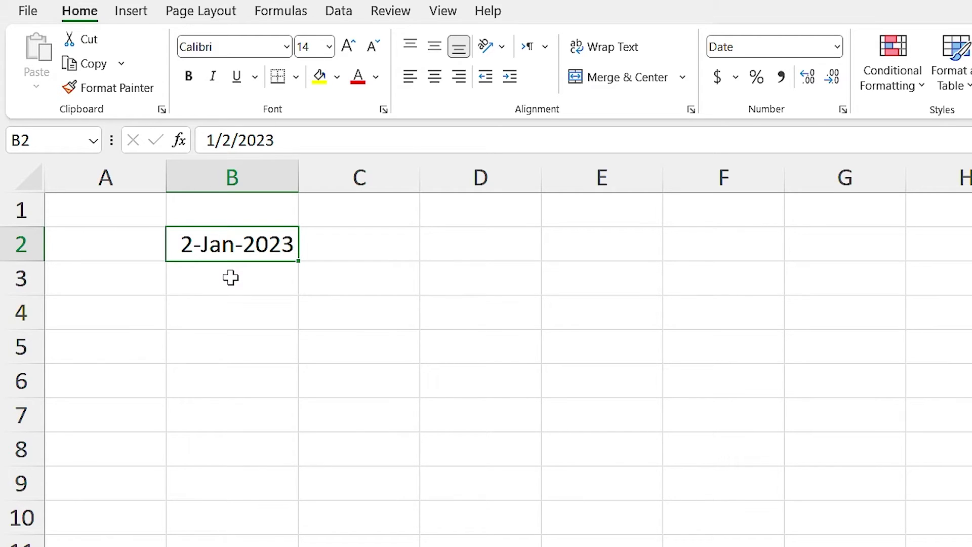
- Enter today's date in C2 with Ctrl+;
click(347, 245)
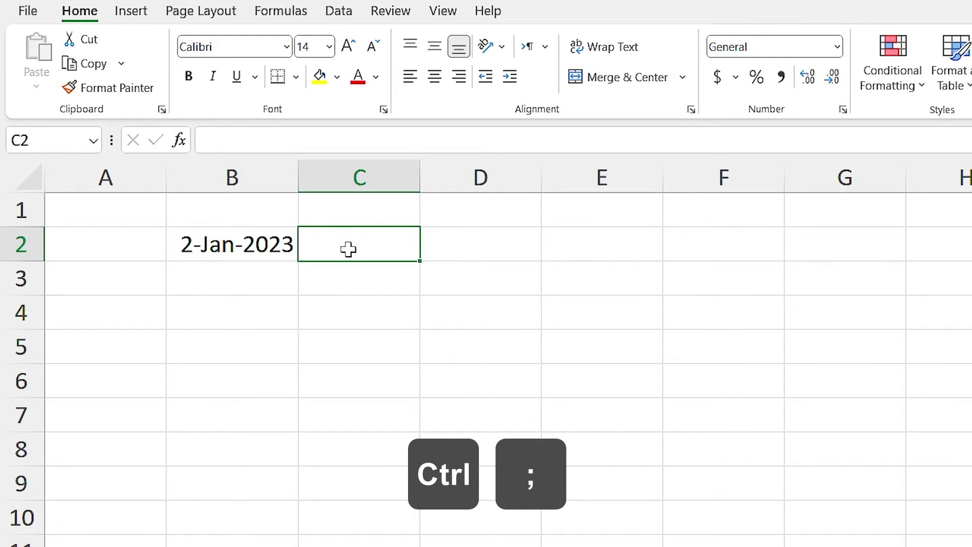
key(ctrl+semicolon)
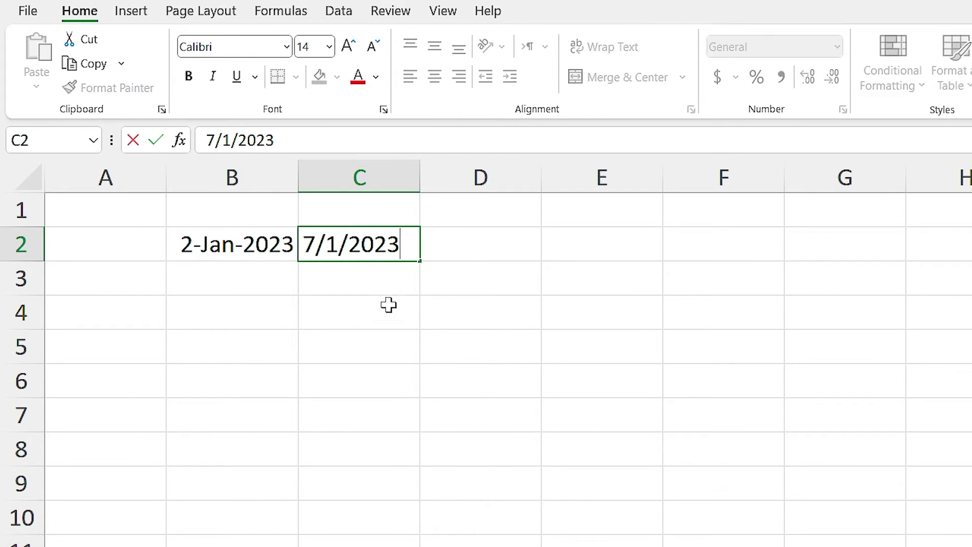
key(Return)
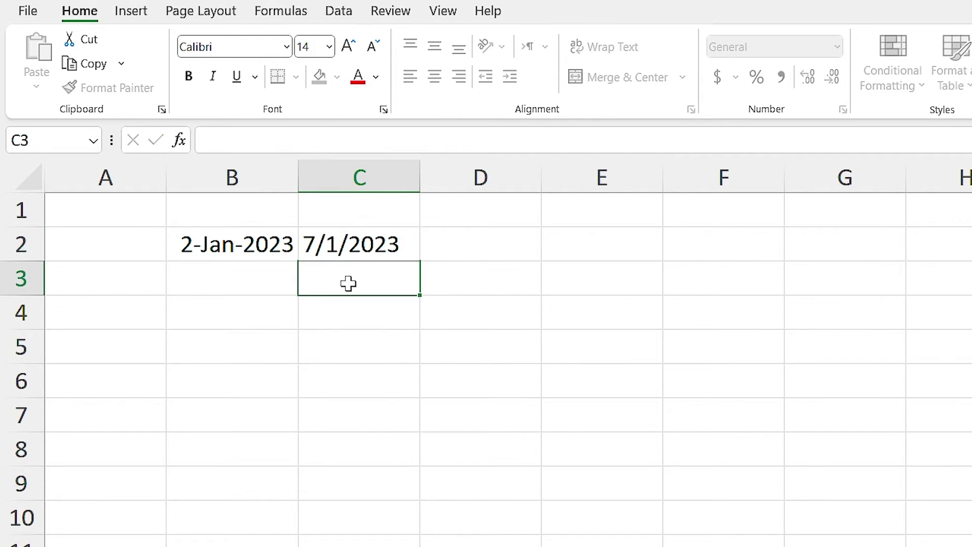
- Copy B2's date format onto C2 with Format Painter and autofit column C
click(369, 246)
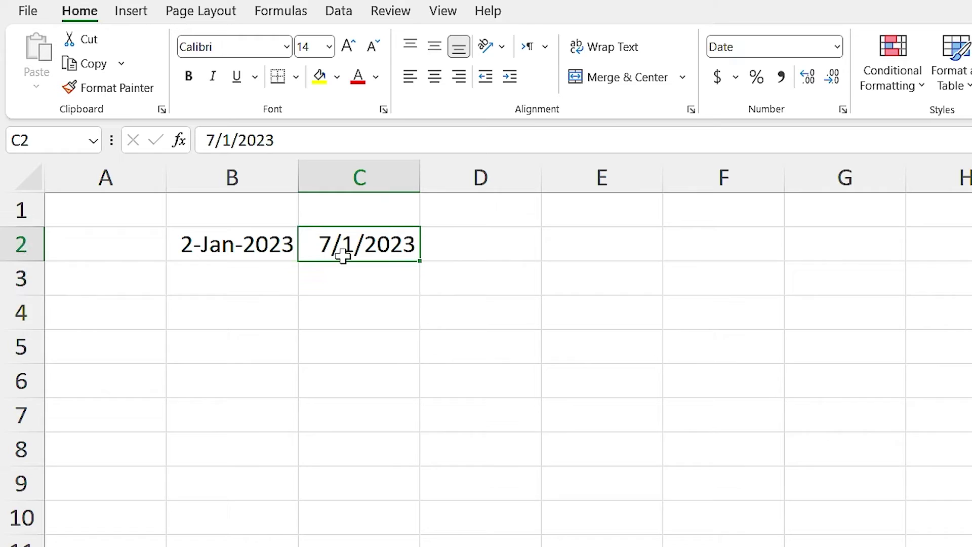
click(224, 243)
click(110, 90)
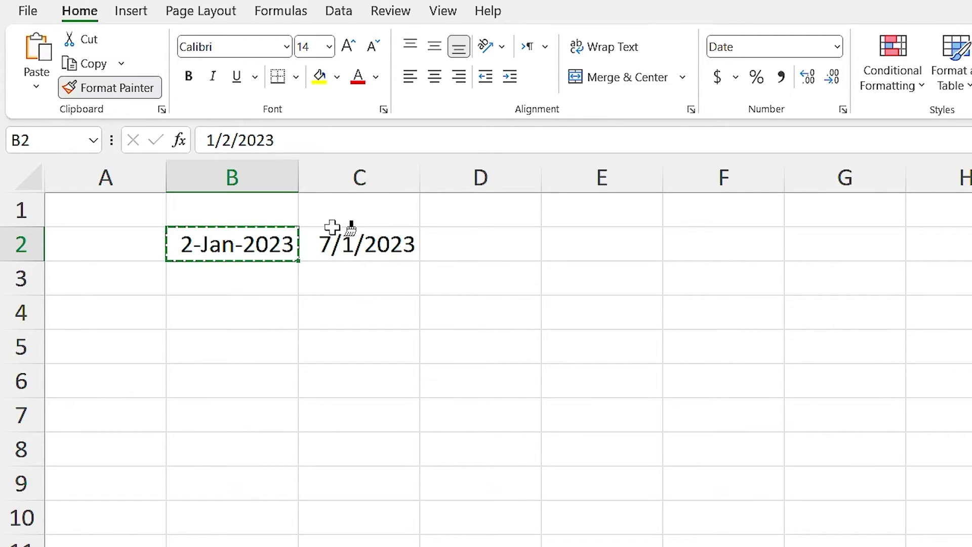
click(379, 252)
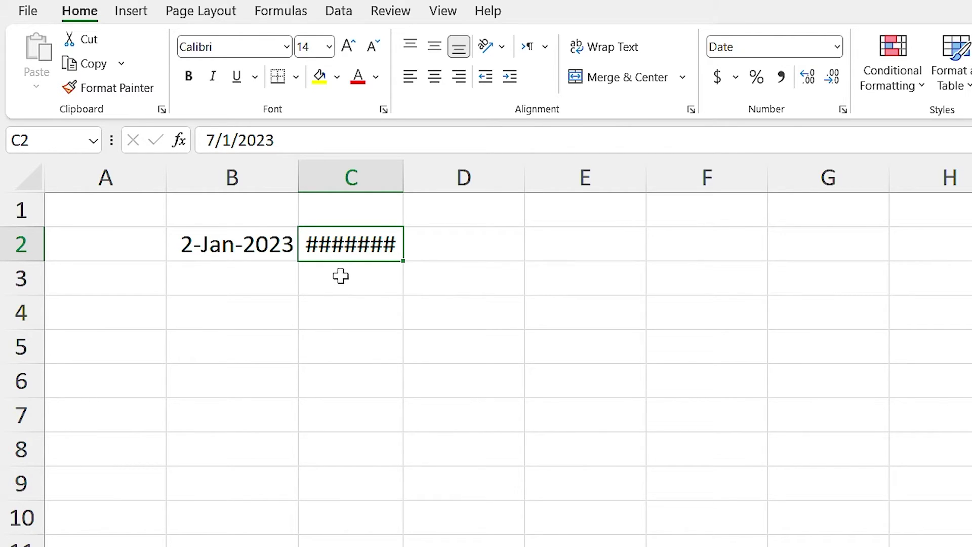
double_click(402, 179)
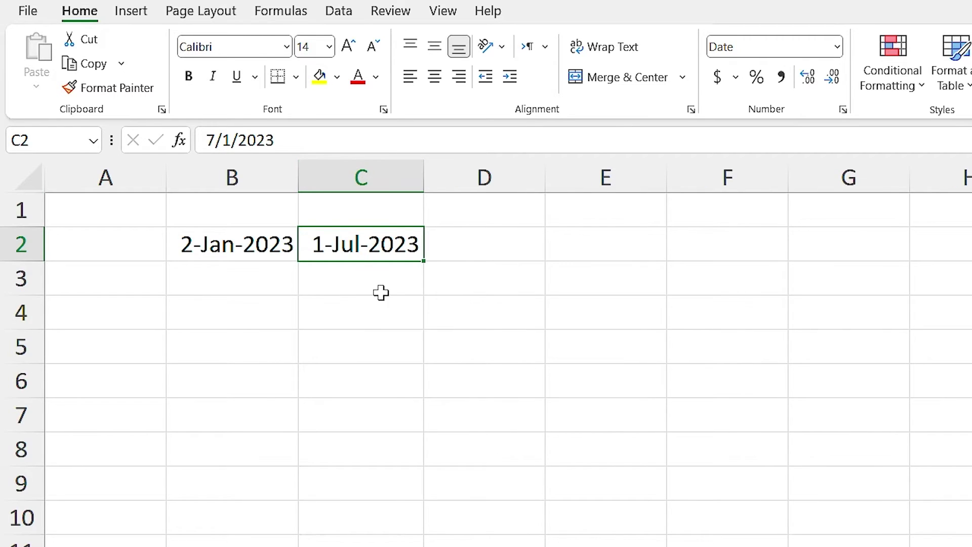
- Enter Jan 2023 in D2, then compare its Jan-23 value with E2's Jan-2023
click(474, 248)
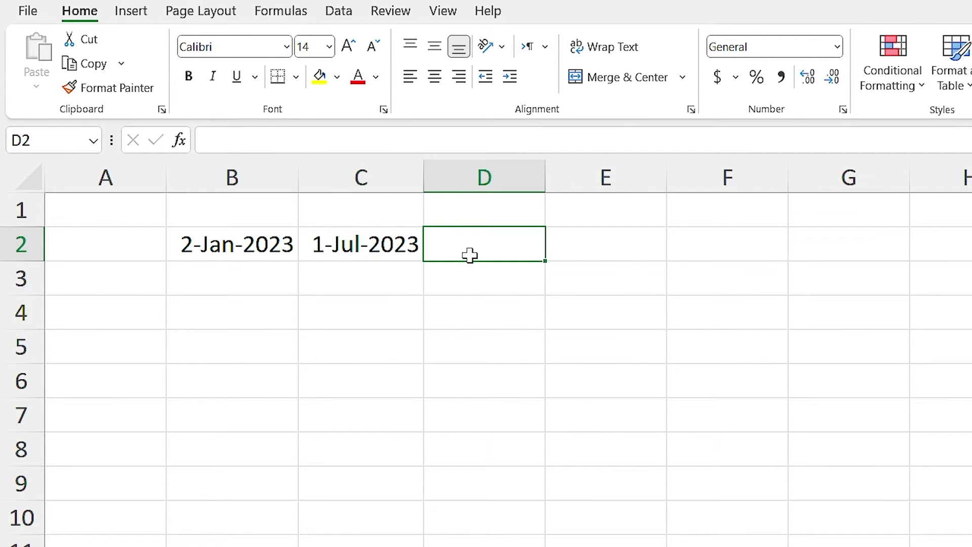
text(Jan)
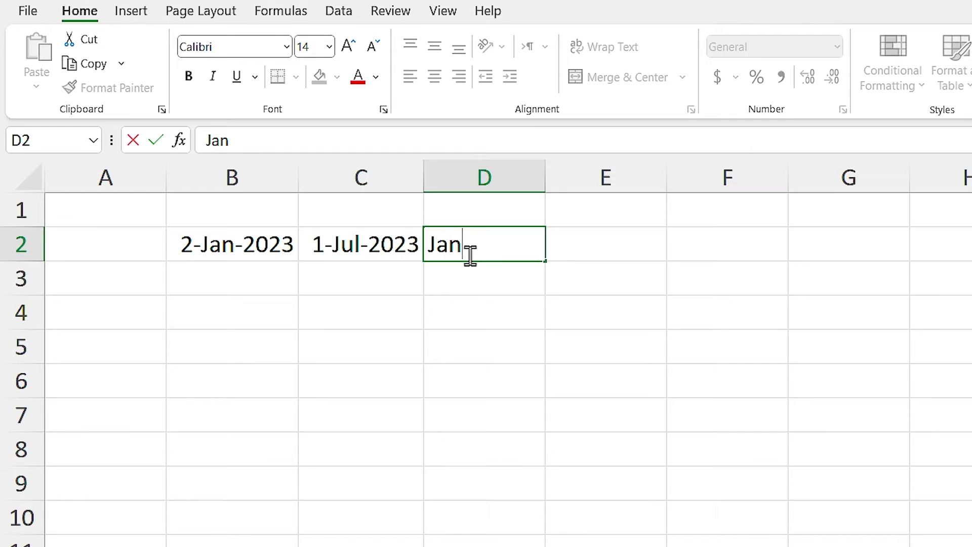
text( 202)
text(3)
key(Return)
click(461, 244)
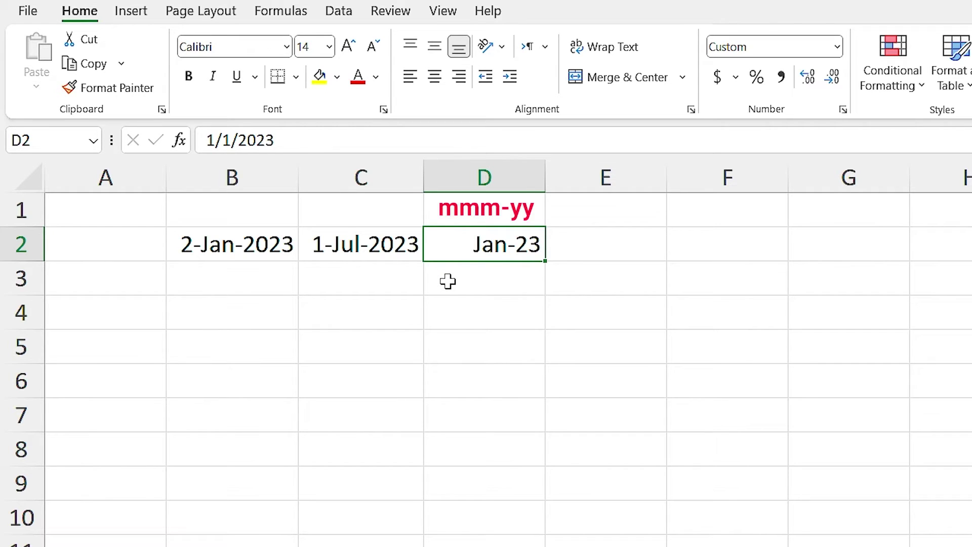
click(612, 254)
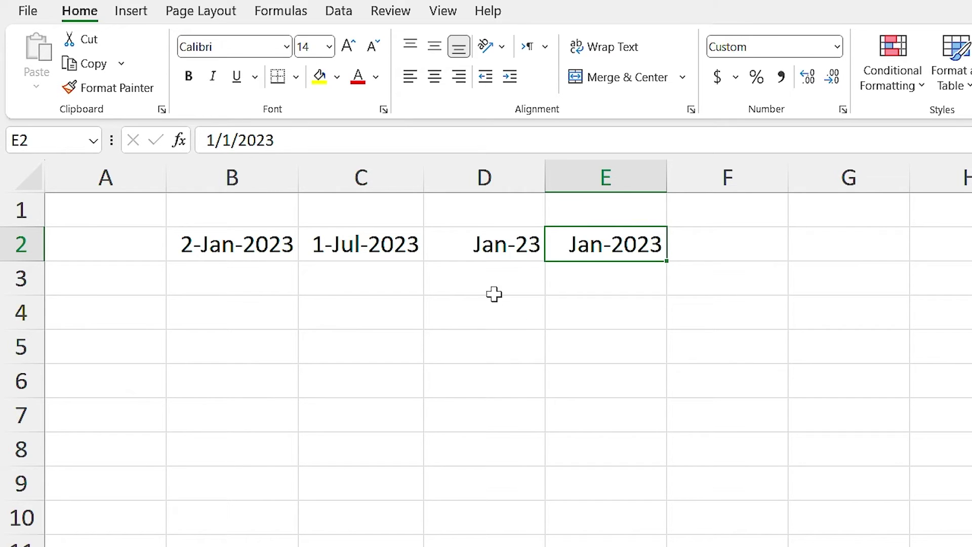
click(473, 243)
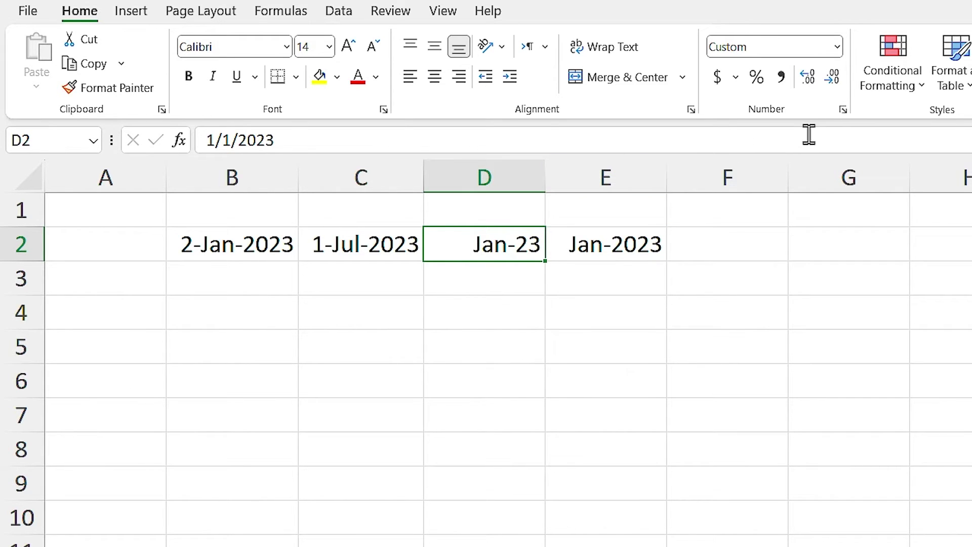
- Open Format Cells for D2 and step through the Date types, including month-year
click(843, 109)
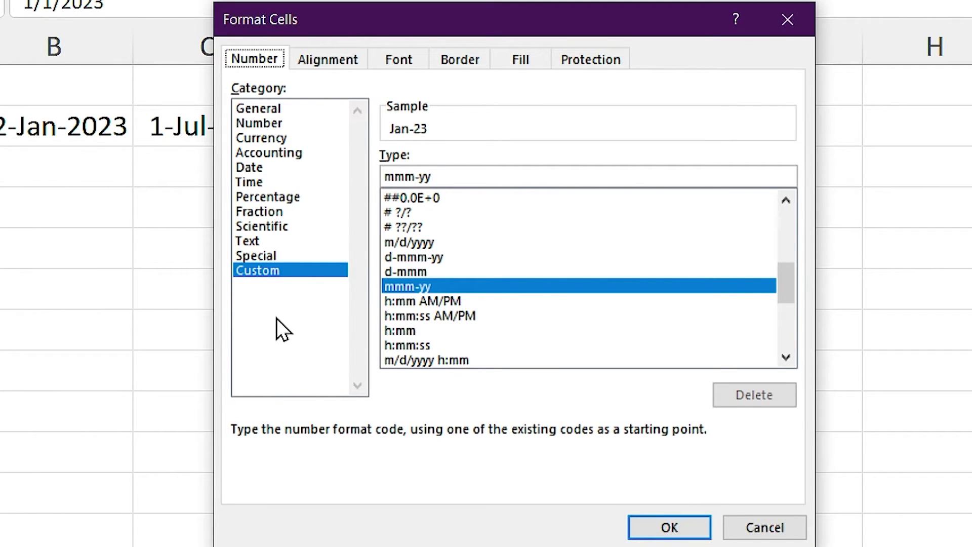
click(258, 169)
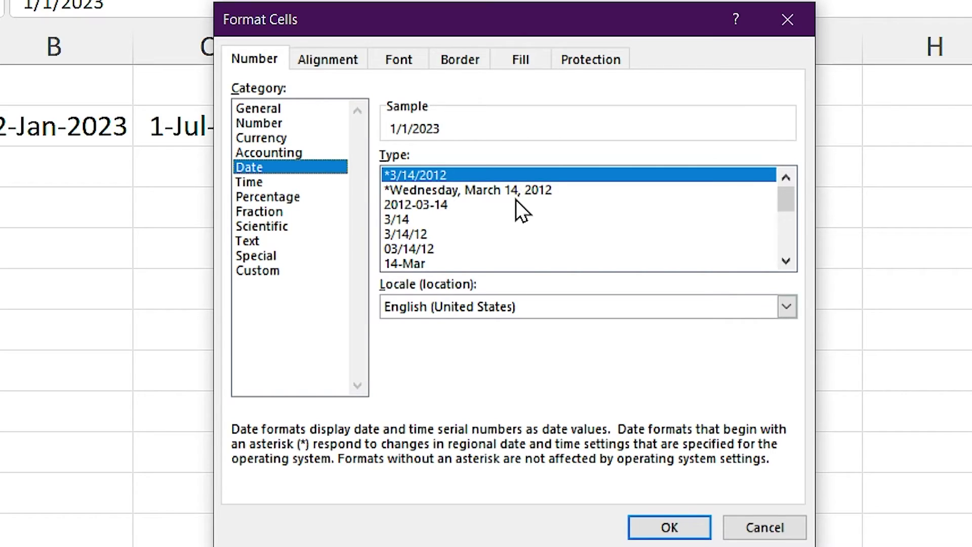
key(Down)
key(Down)
key(Down)
key(Down)
key(Down)
key(Down)
key(Down)
key(Down)
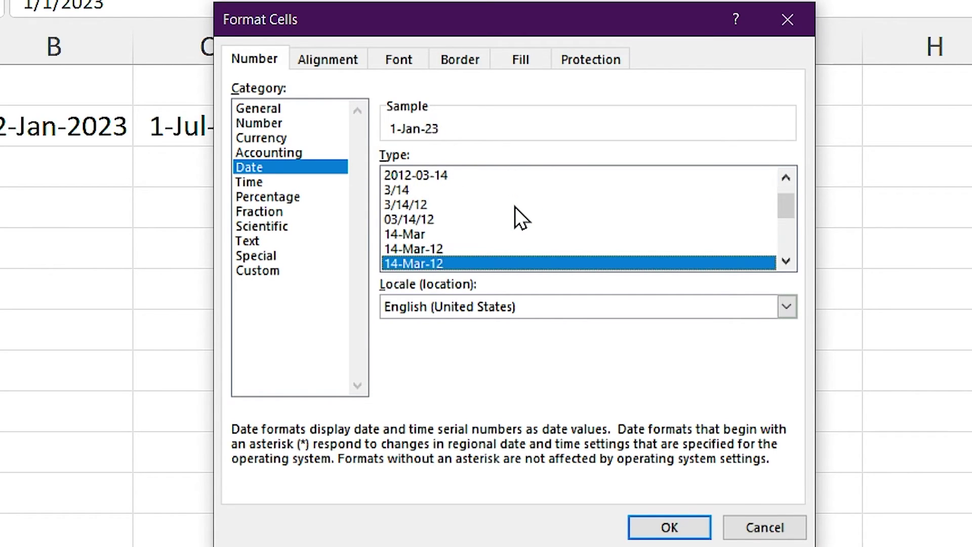
key(Down)
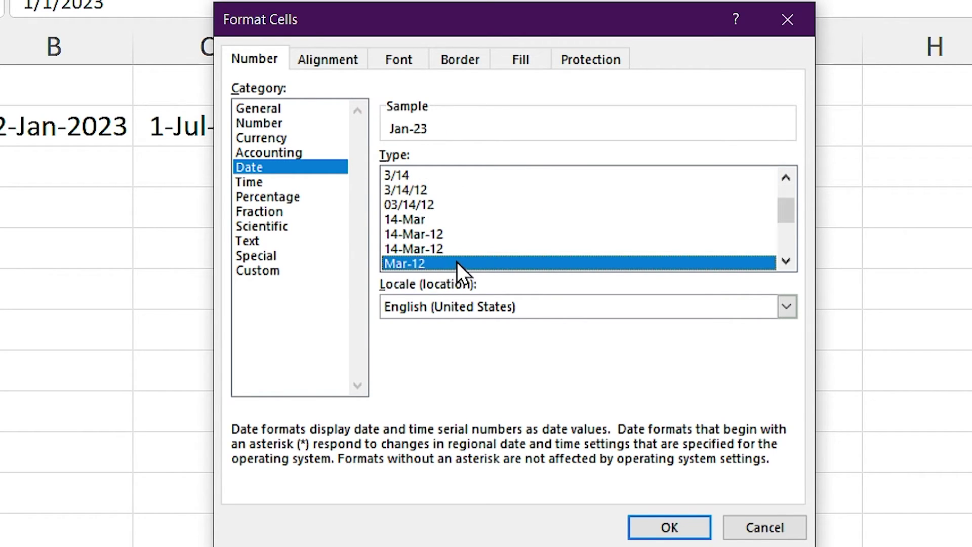
key(Down)
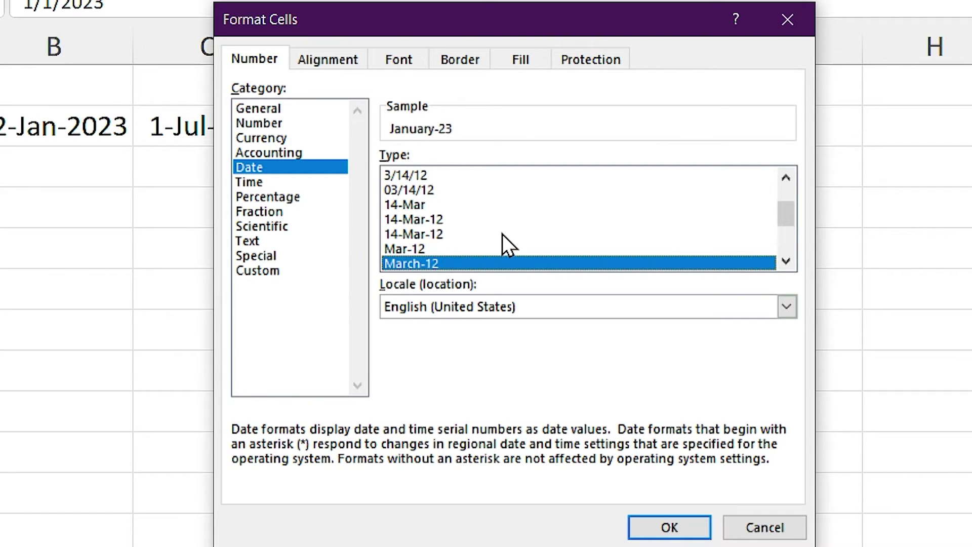
key(Down)
key(Down)
key(Down)
drag(786, 226, 787, 249)
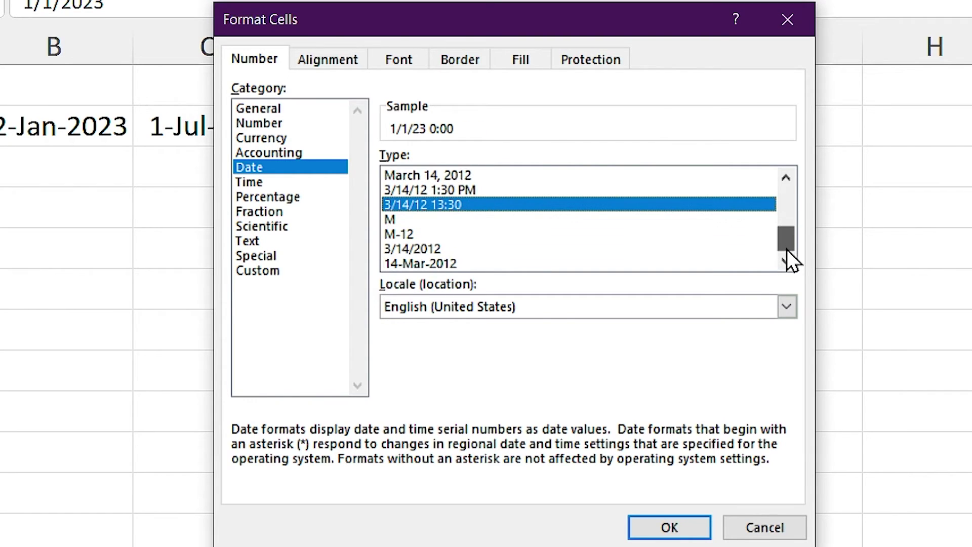
- In the Custom category, try the m/d/yyyy code and then the currency code for D2
click(253, 273)
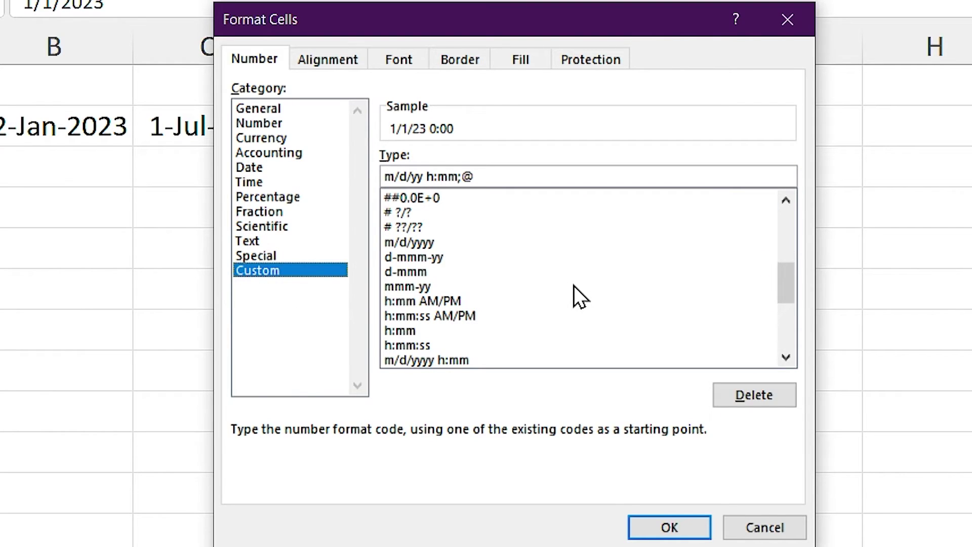
click(552, 243)
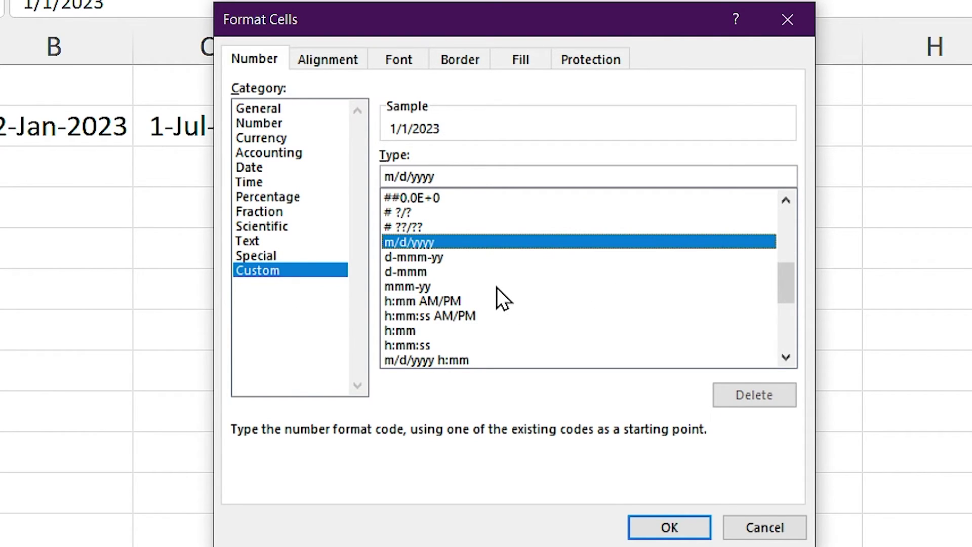
scroll(496, 288, down, 1)
scroll(497, 288, down, 2)
scroll(497, 285, down, 1)
scroll(497, 282, down, 1)
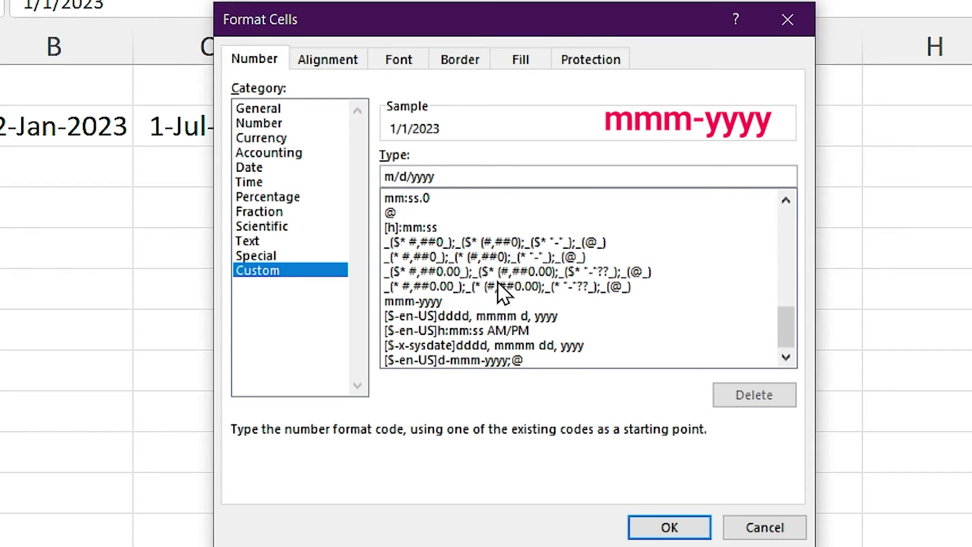
scroll(499, 292, up, 3)
scroll(500, 291, up, 4)
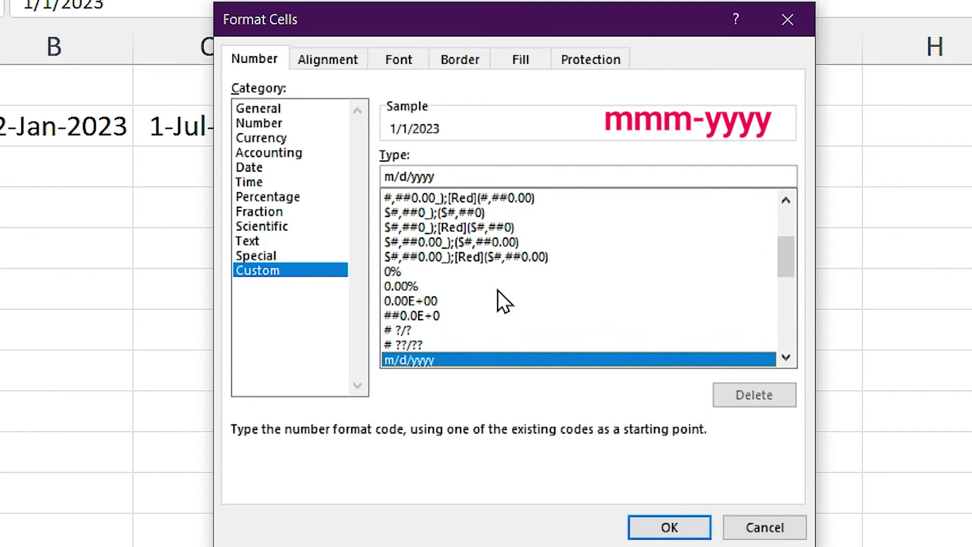
click(508, 246)
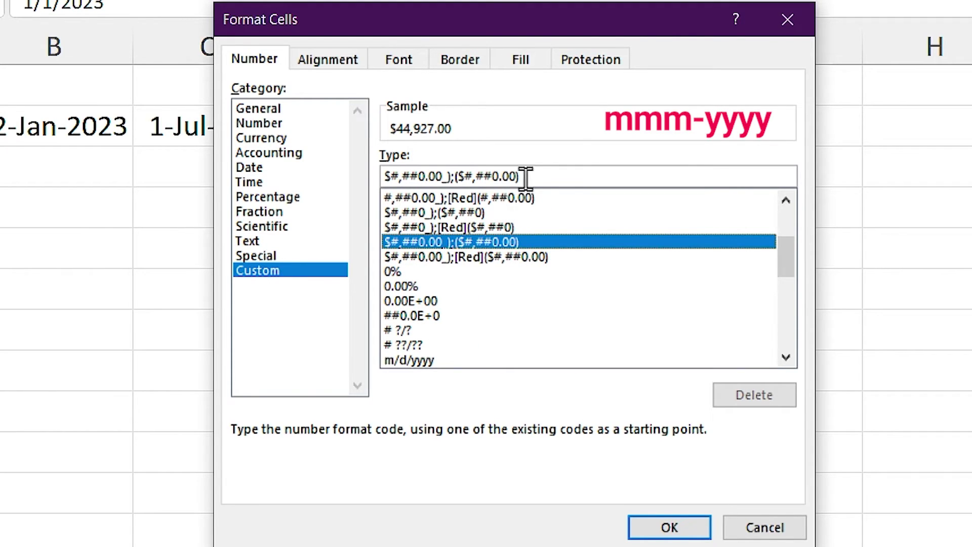
- Replace D2's custom format code with mmm-yyyy and apply it
drag(520, 176, 367, 180)
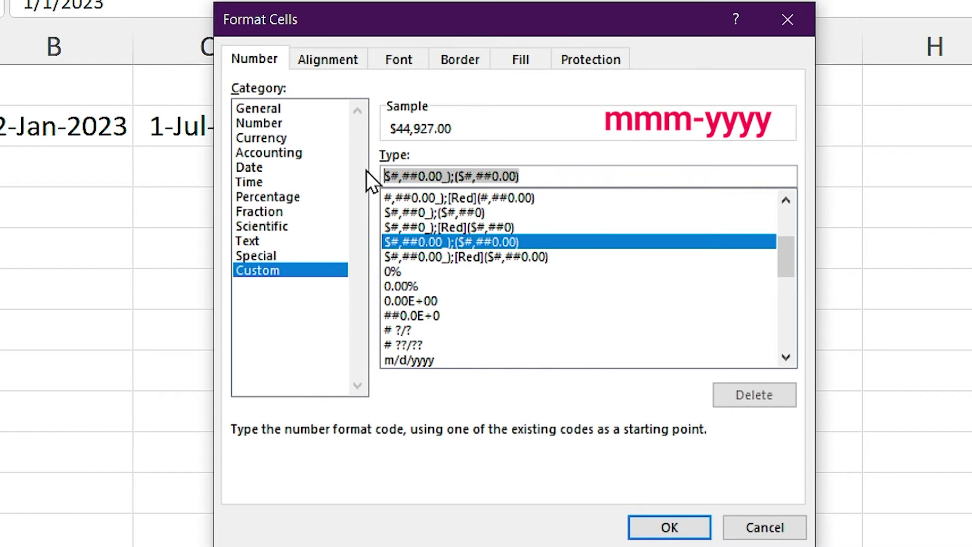
key(BackSpace)
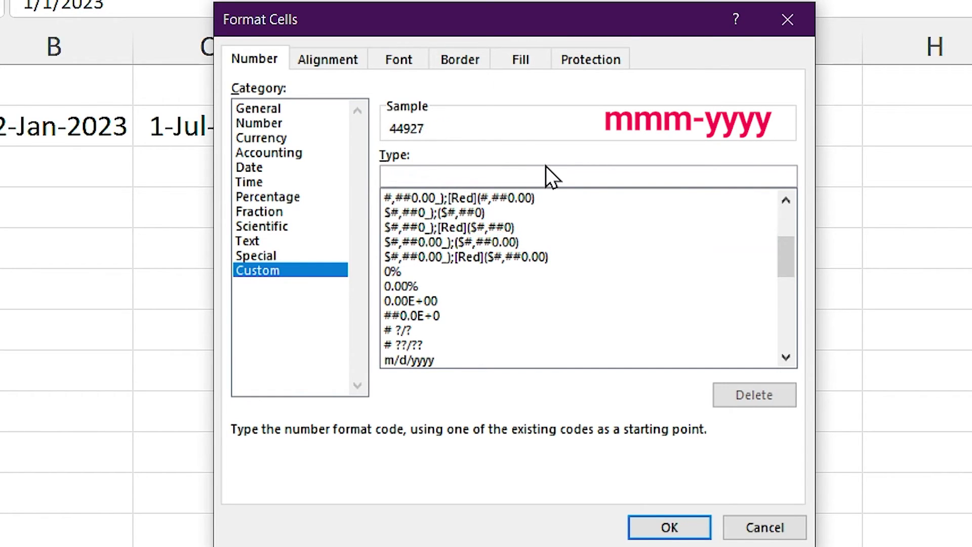
text(mm)
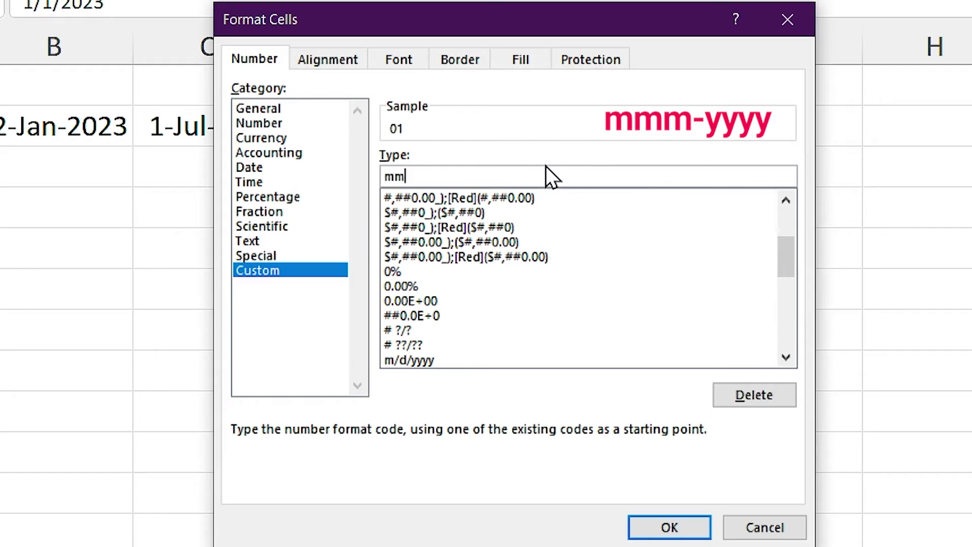
text(m-)
text(yyyy)
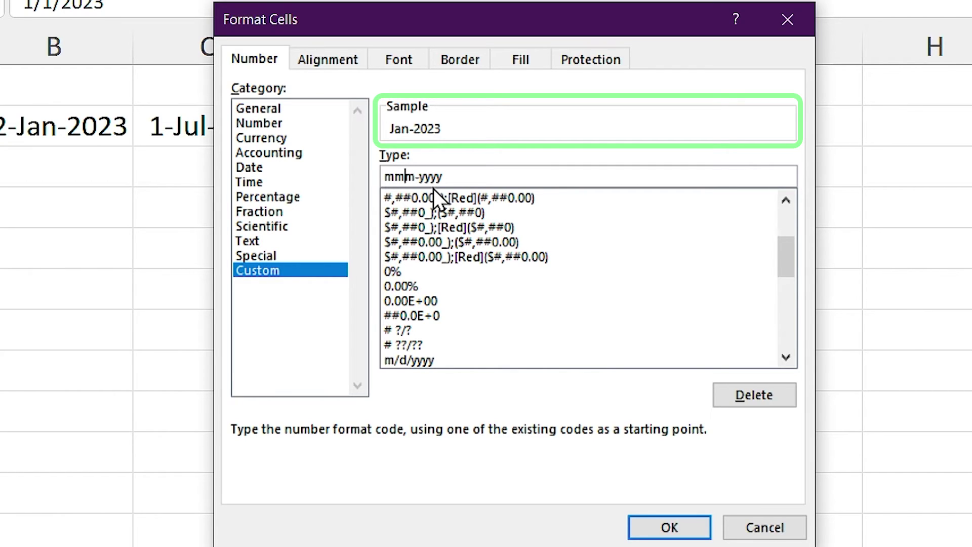
text(m)
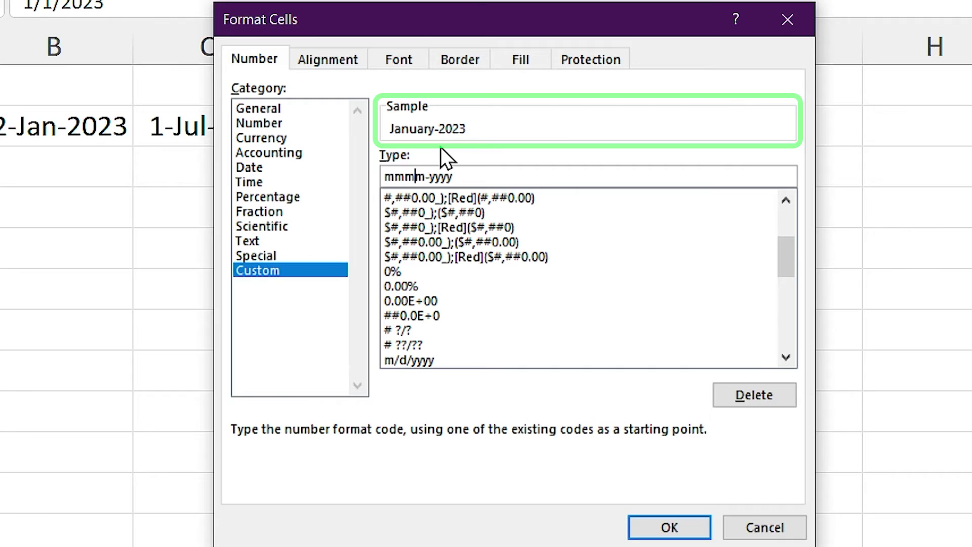
key(BackSpace)
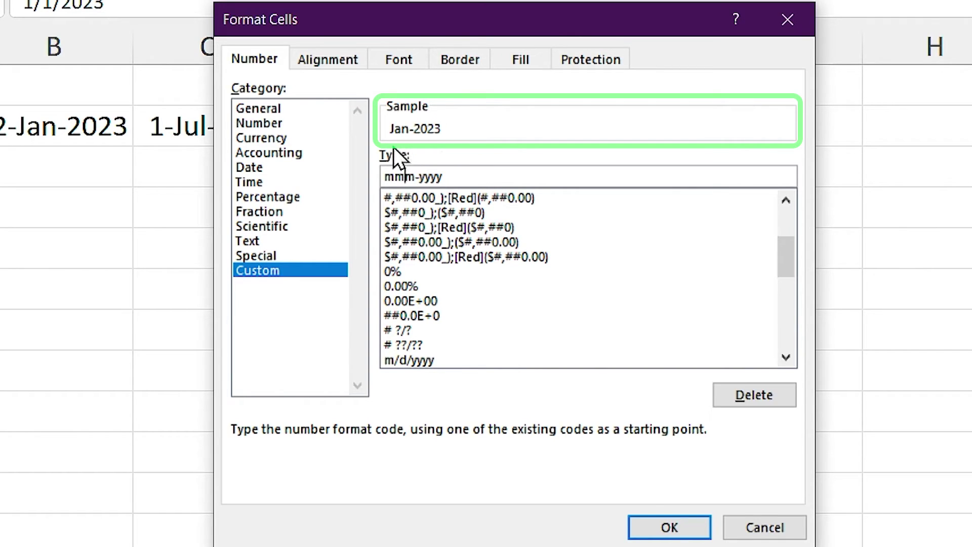
click(660, 531)
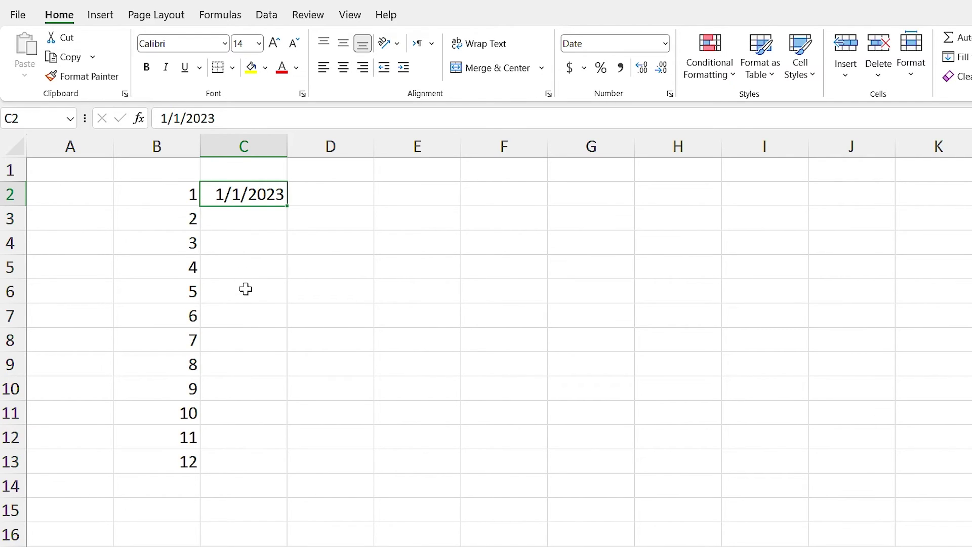
- Autofill column C from C2 with dates 1/1/2023–1/12/2023 and check the Auto Fill Options
double_click(288, 207)
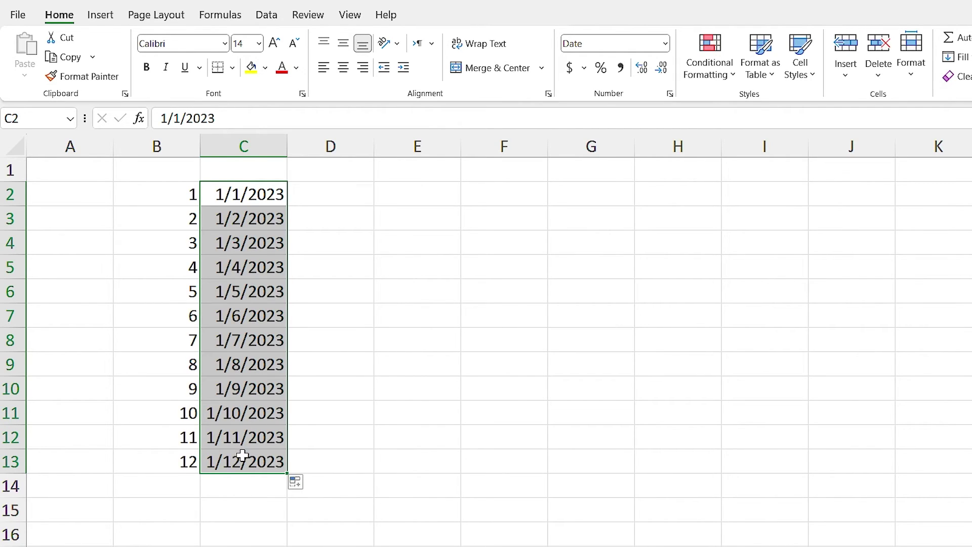
click(297, 484)
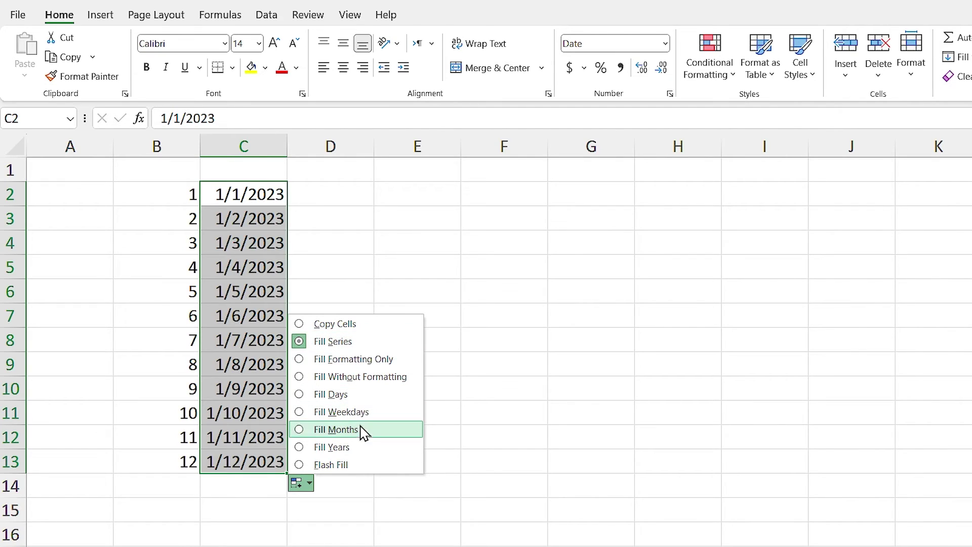
- Give C2 the Long Date format and refill dates to row 13, ending Thursday, January 12, 2023
click(228, 196)
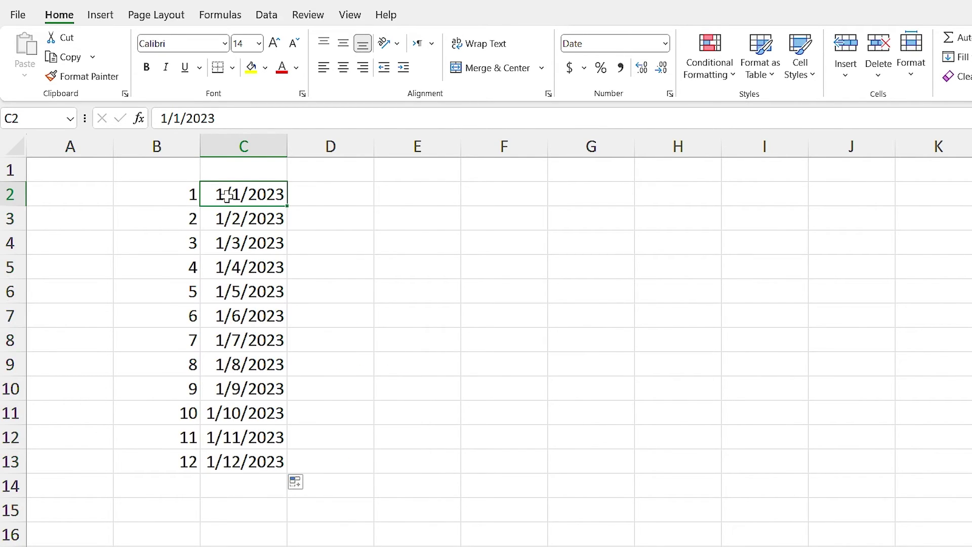
click(665, 45)
click(642, 261)
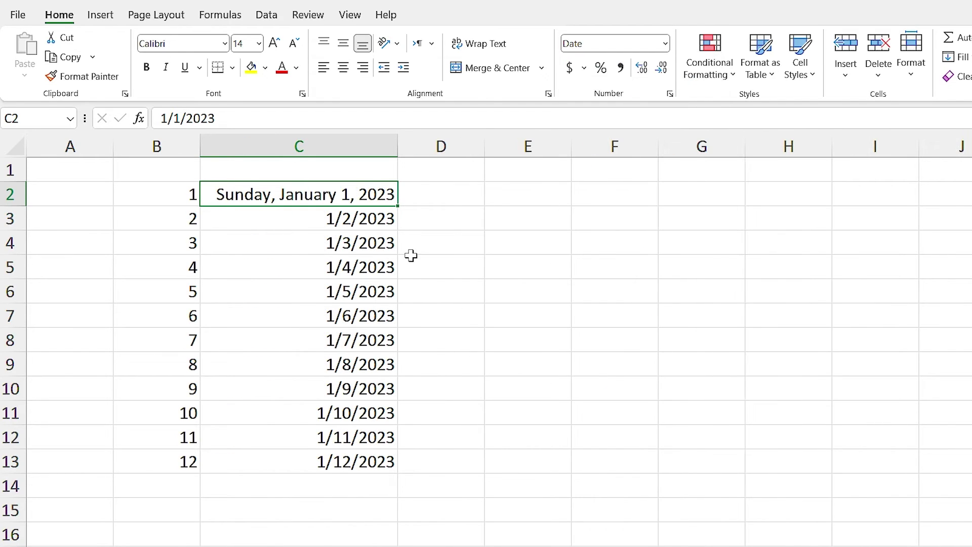
double_click(397, 206)
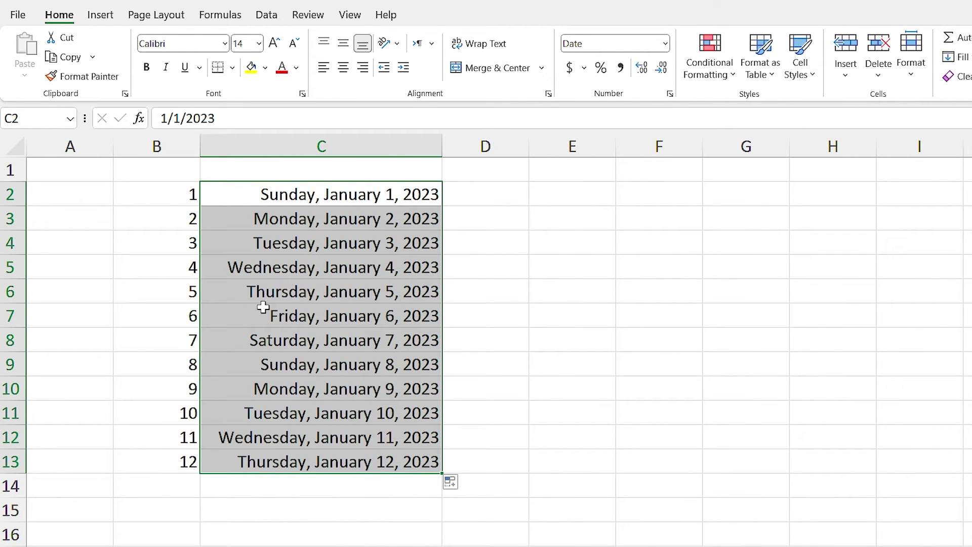
click(453, 490)
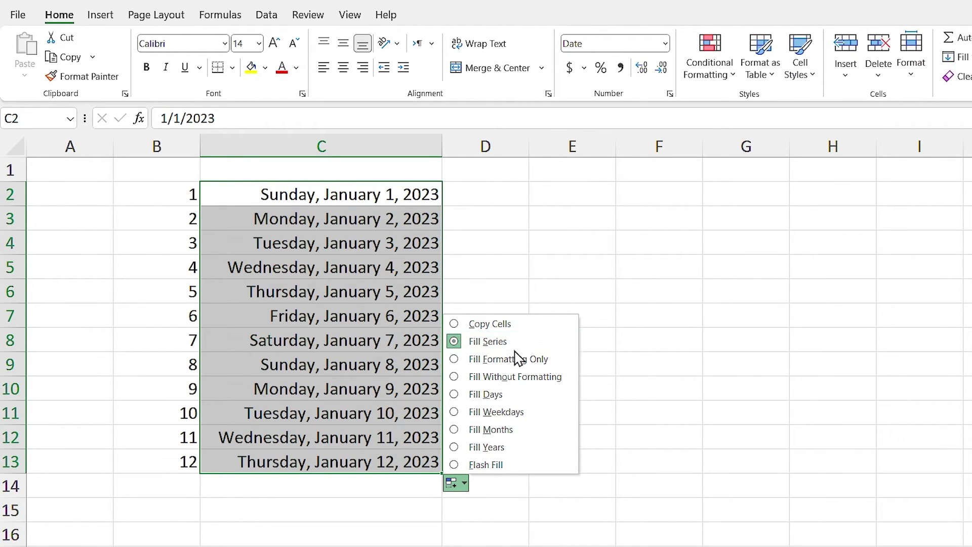
- Cycle column C's filled dates through Fill Weekdays, Fill Months, then Fill Years (2023–2034)
click(499, 395)
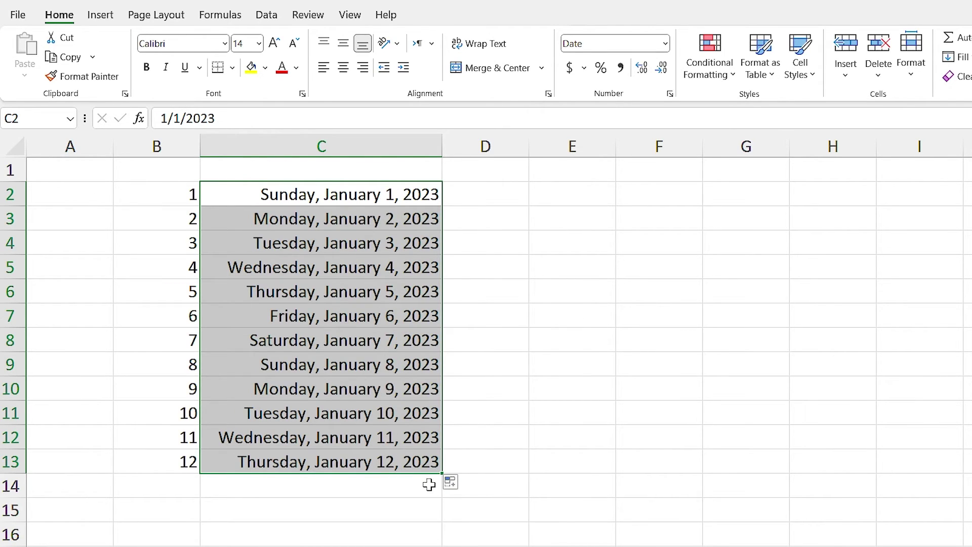
click(451, 483)
click(494, 411)
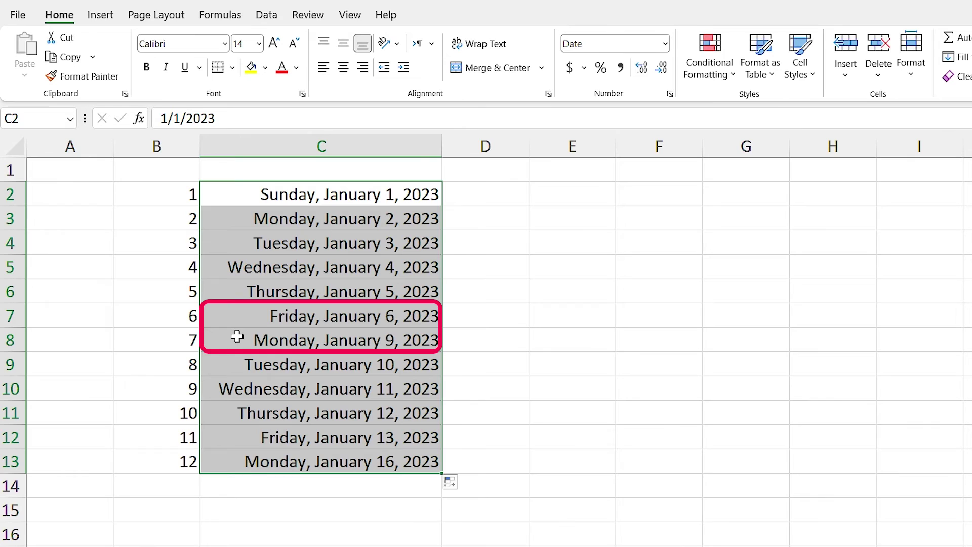
click(453, 487)
click(461, 430)
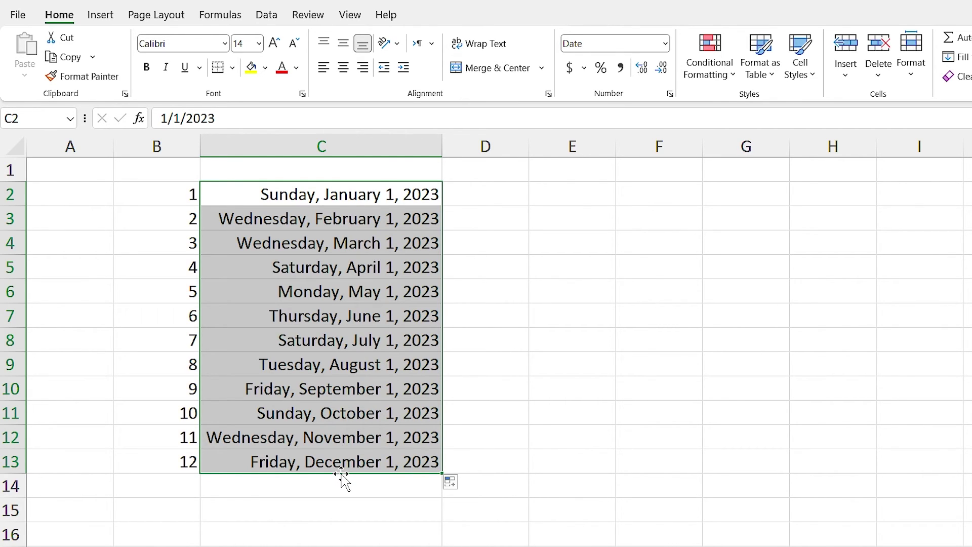
click(447, 486)
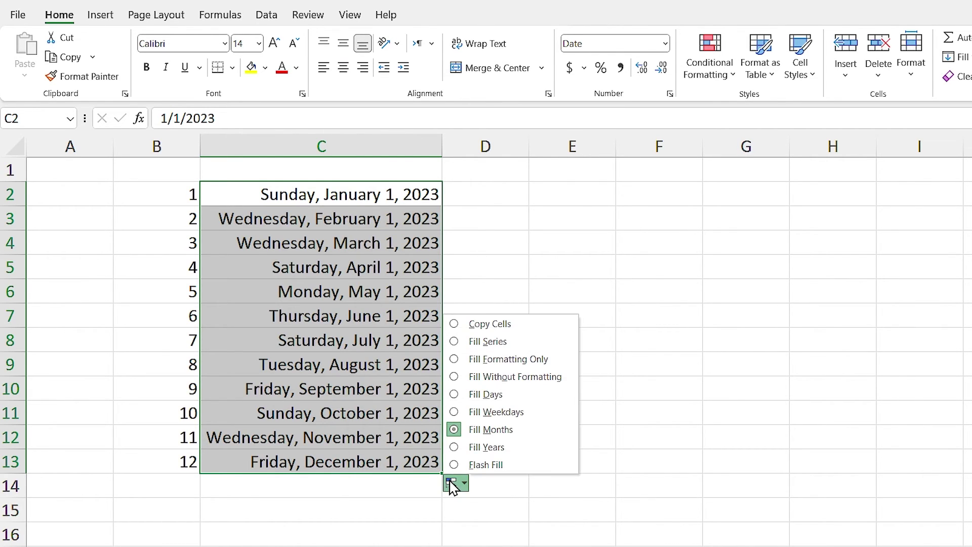
click(474, 449)
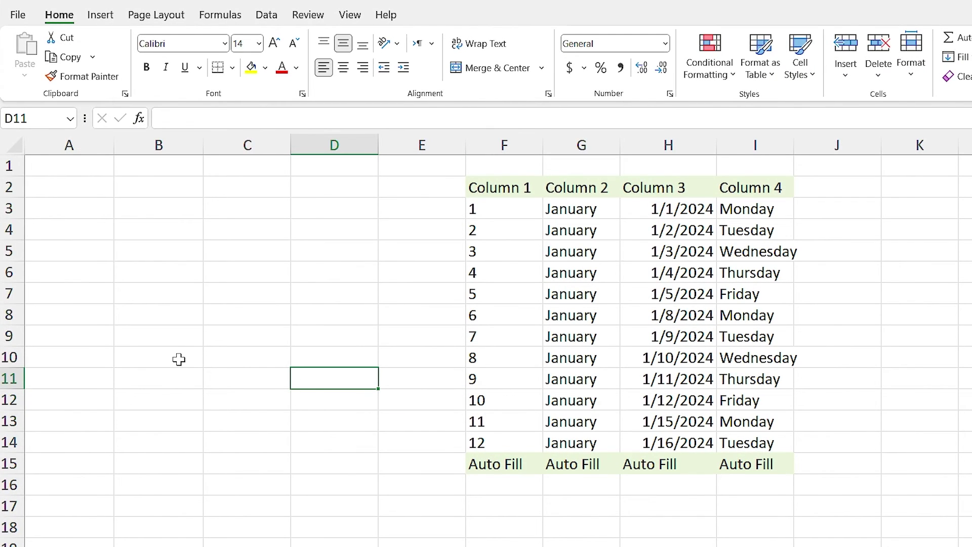
- Go to the sheet with the reference Auto Fill table and select cell A2
click(164, 351)
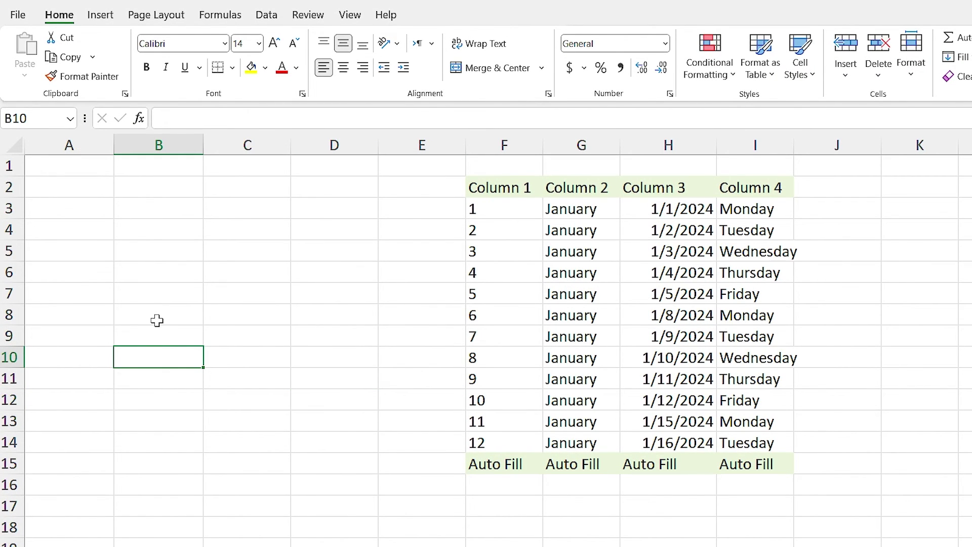
click(73, 188)
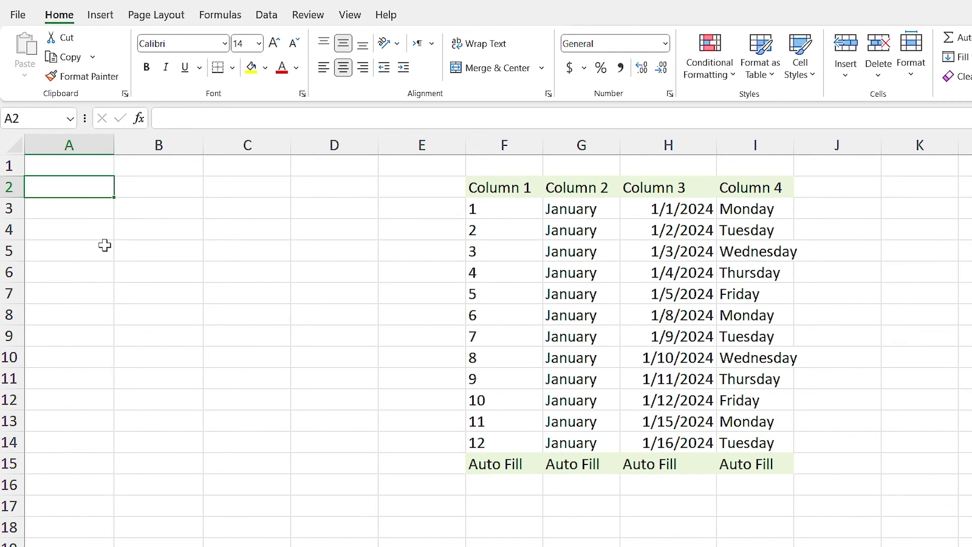
text(Col)
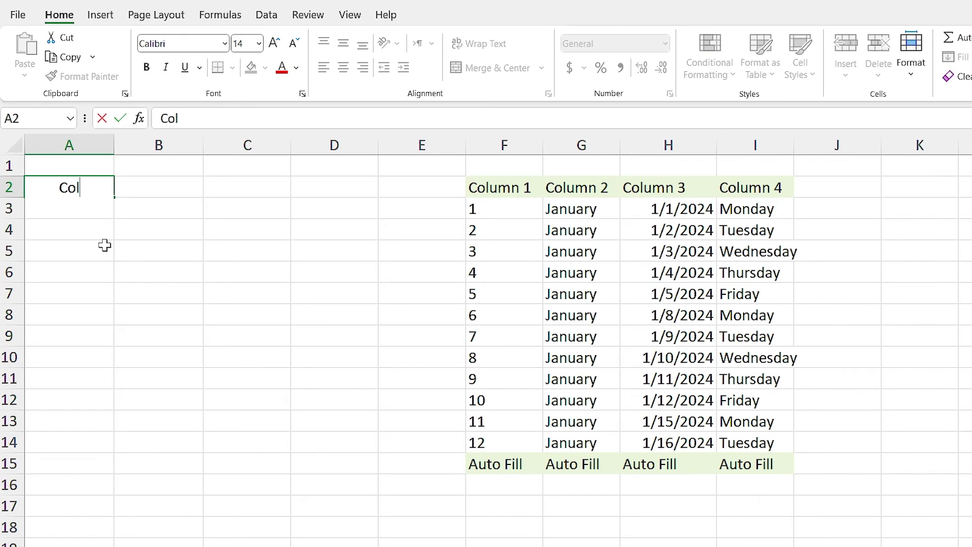
text(umn )
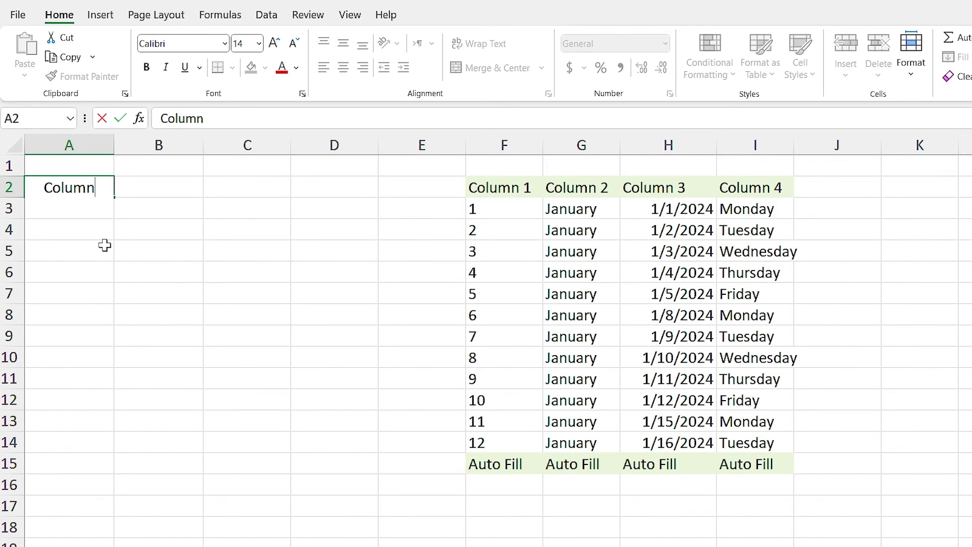
text(1)
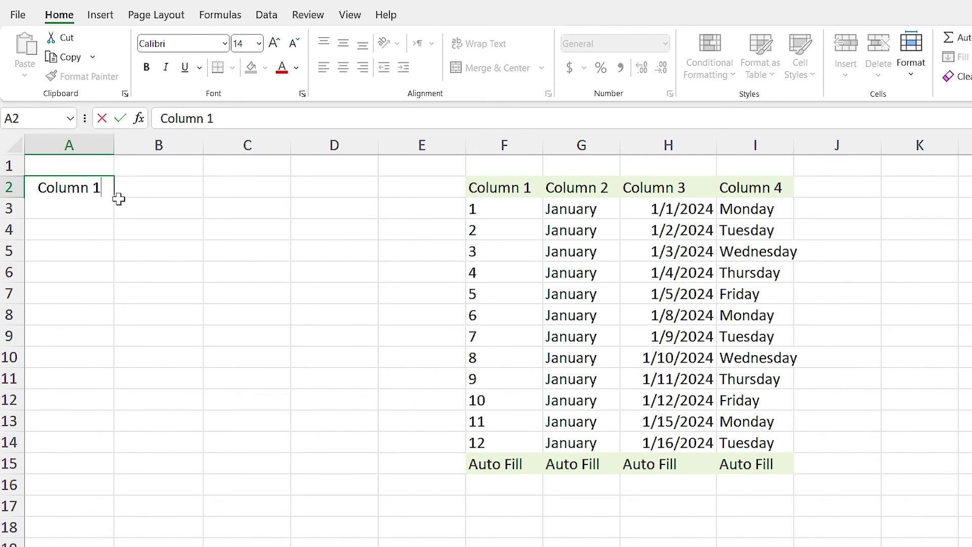
- Fill headers Column 1 to Column 4 across A2:D2 and enter 1 and 2 in A3:A4
drag(117, 196, 442, 186)
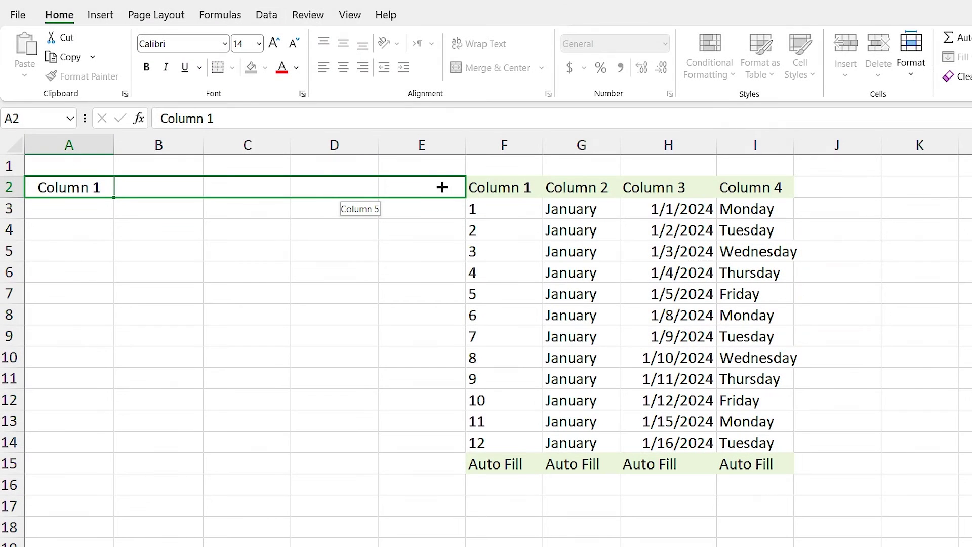
drag(706, 136, 353, 189)
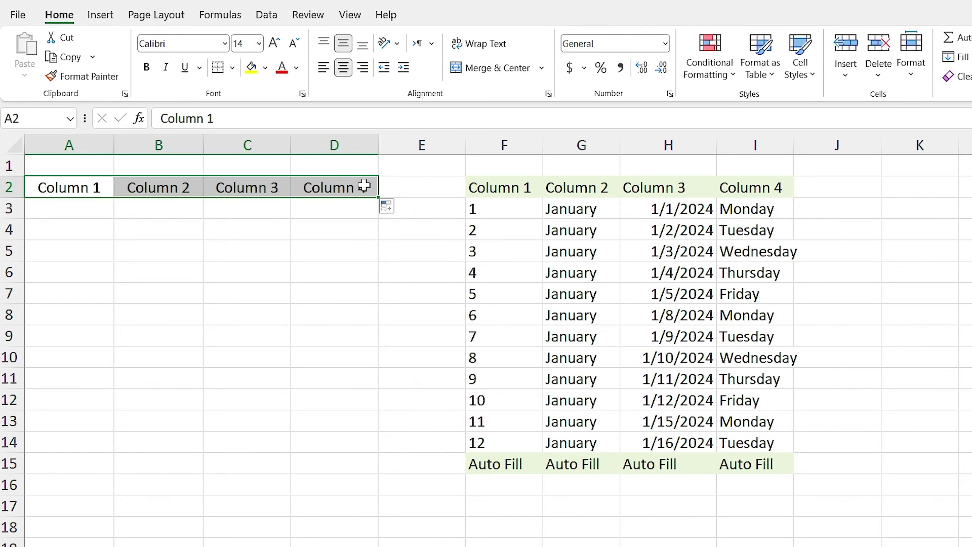
click(74, 212)
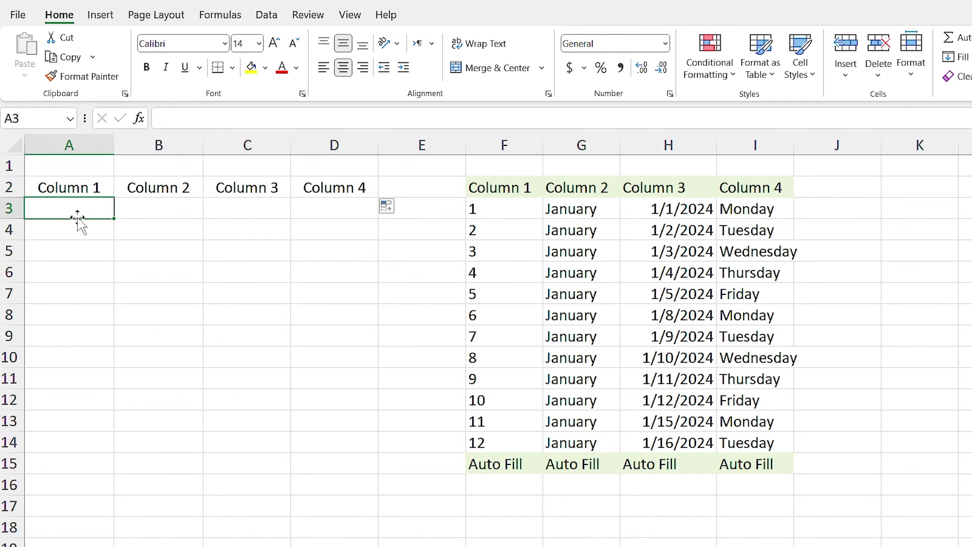
text(1)
key(Return)
text(2)
key(Return)
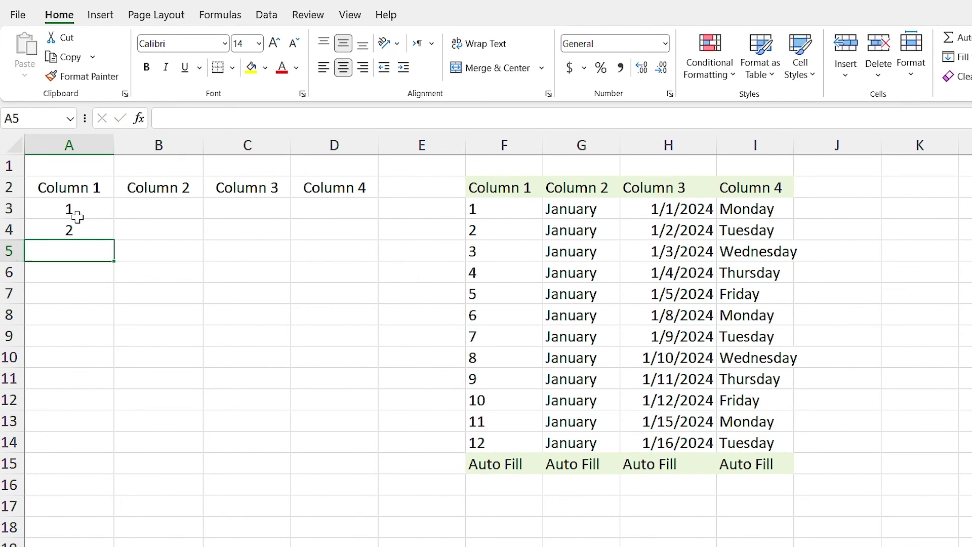
- Extend column A to 1–12 and copy the 'Auto Fill' label across A15:D15
drag(68, 213, 102, 455)
click(84, 462)
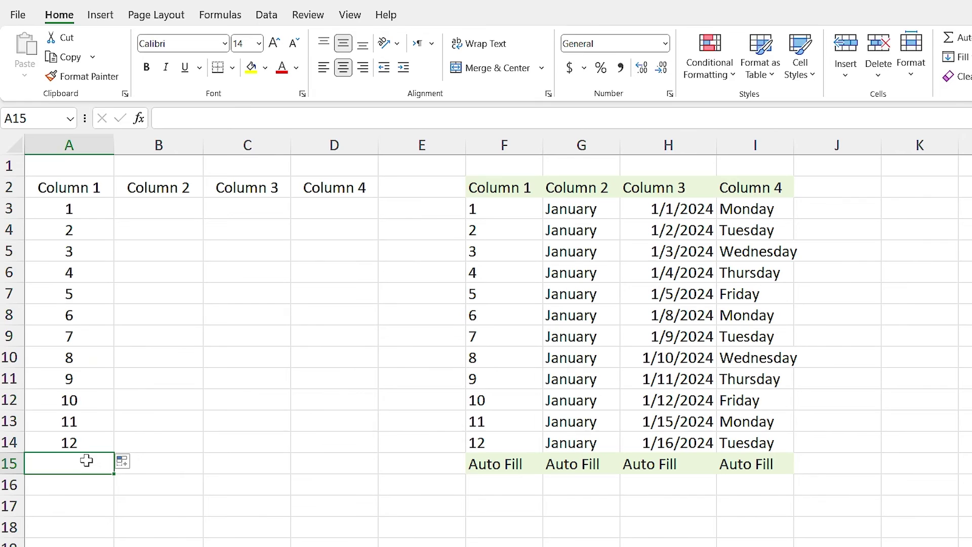
text(Auto)
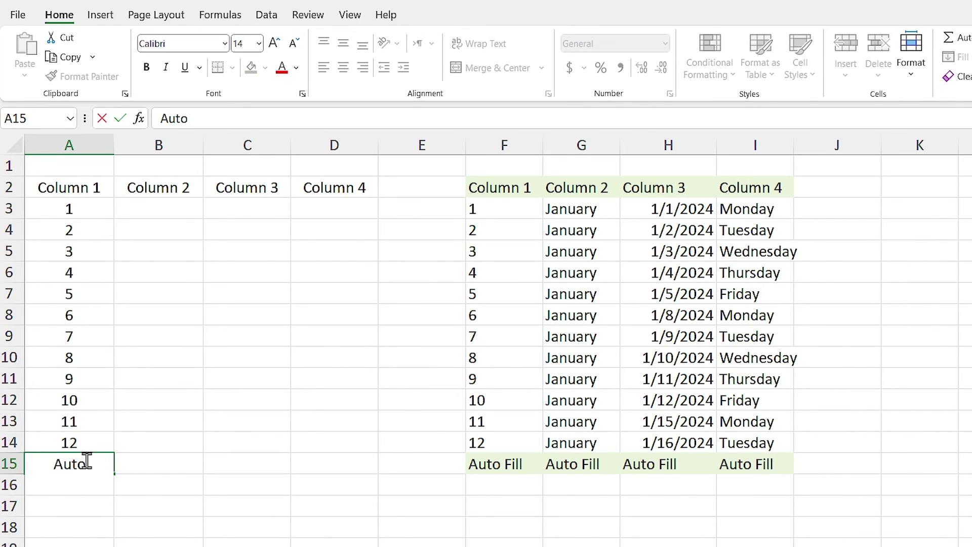
text( Fill)
key(ctrl+Return)
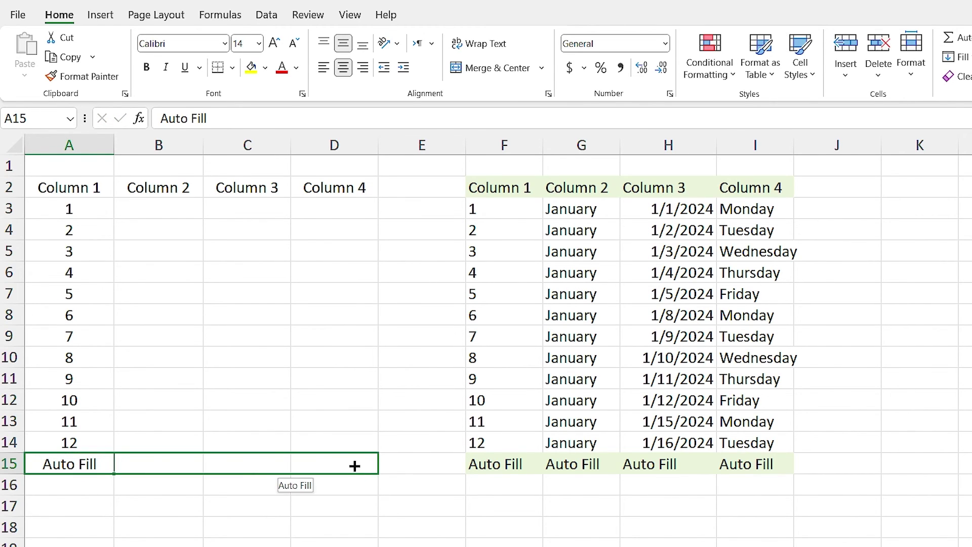
drag(114, 475, 354, 465)
- Enter January in B3 and fill it down to B14 as copied cells, not a month series
click(163, 206)
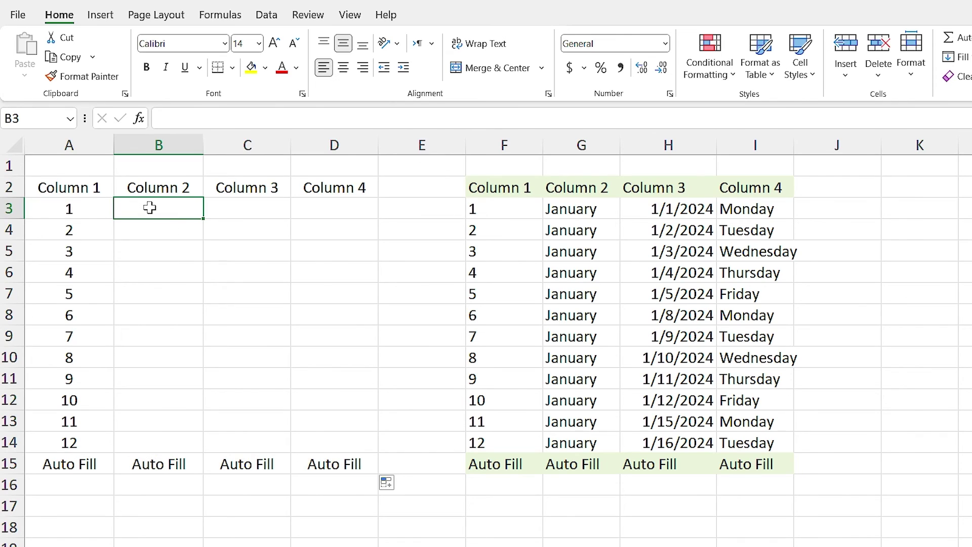
text(January)
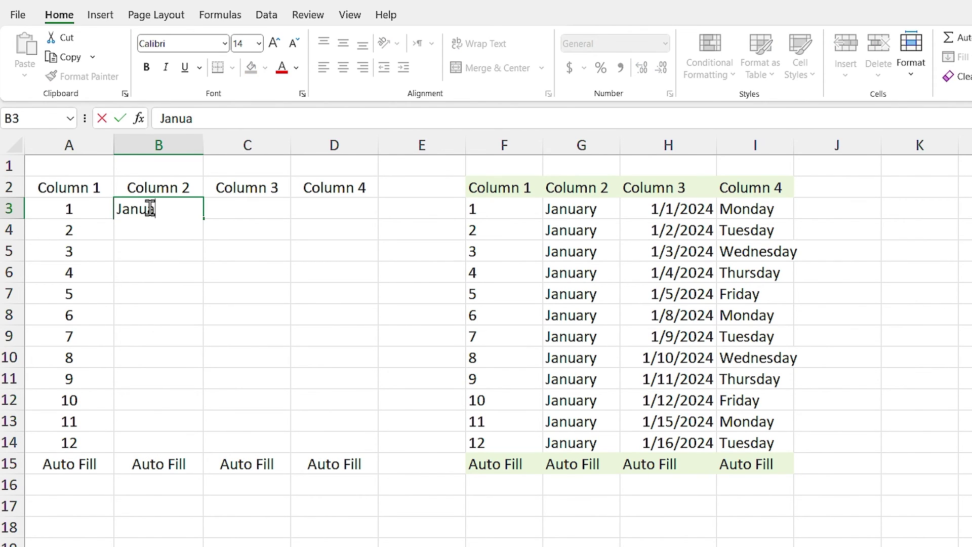
key(ctrl+Return)
double_click(204, 218)
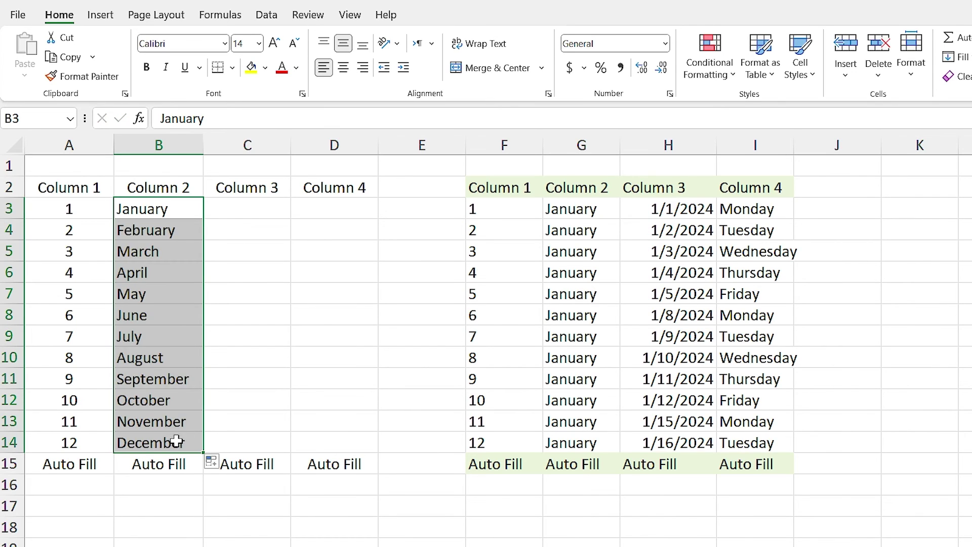
click(217, 463)
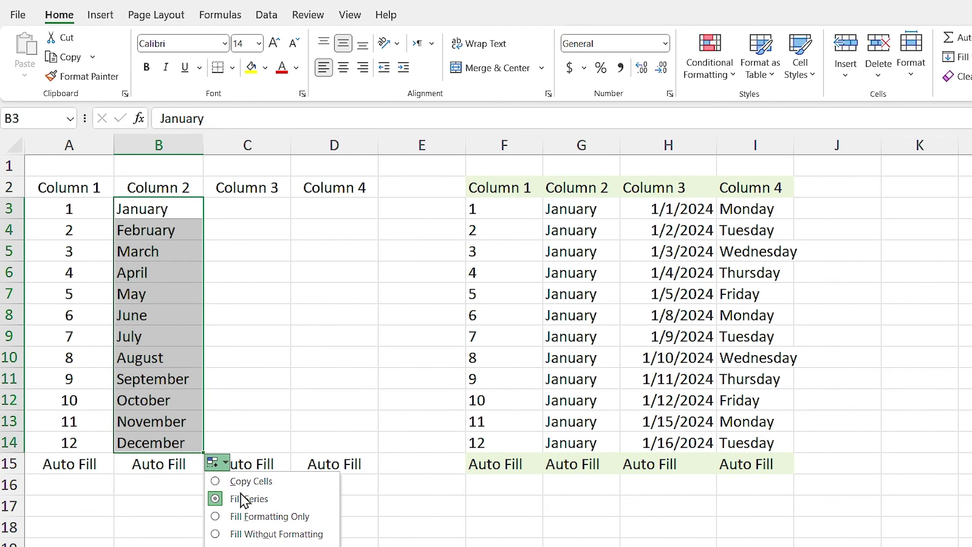
click(238, 482)
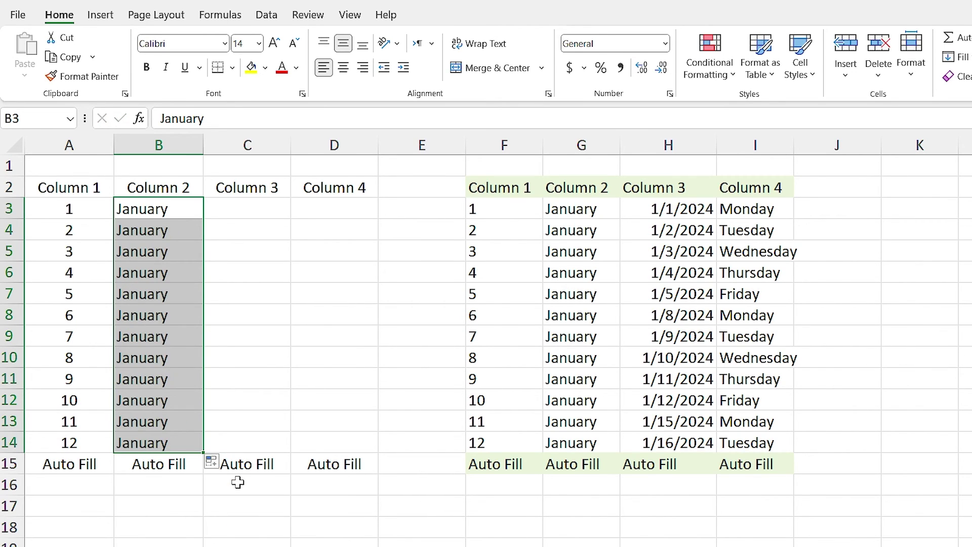
click(247, 216)
click(673, 212)
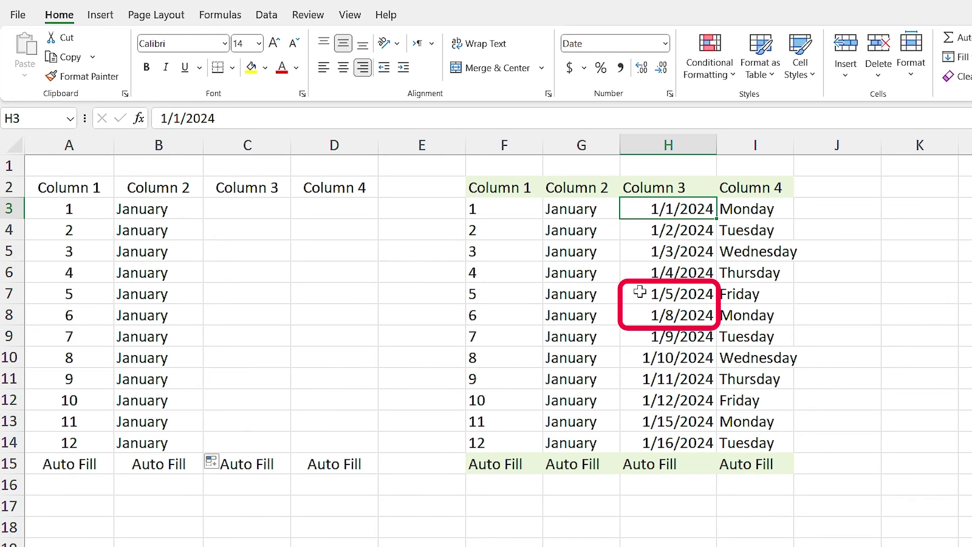
- Format reference dates H3:H14 as Long Date and autofit column H
click(636, 312)
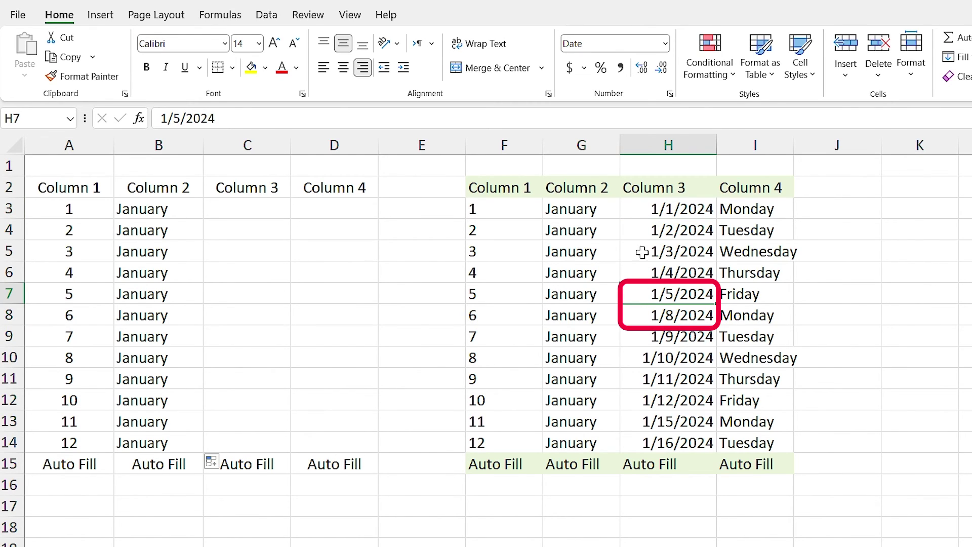
drag(653, 213, 684, 435)
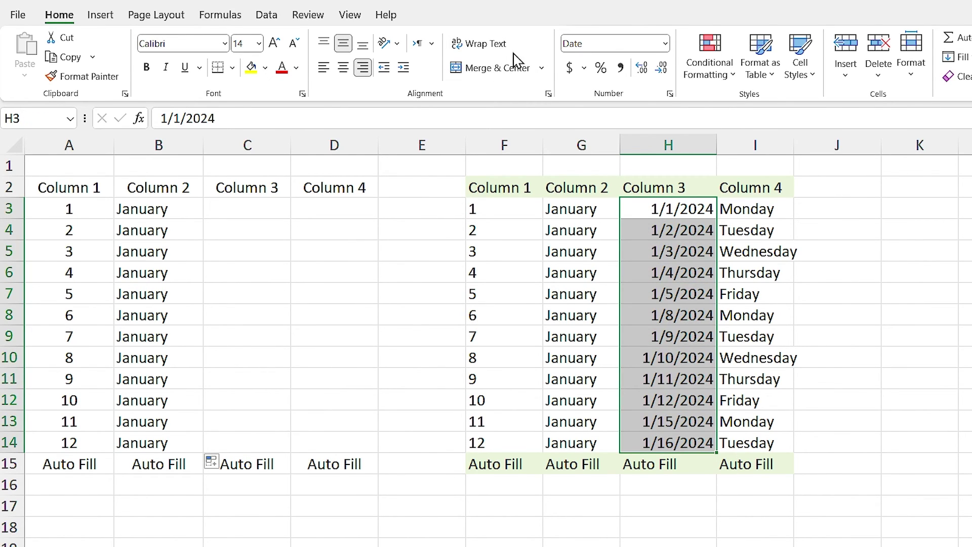
click(666, 43)
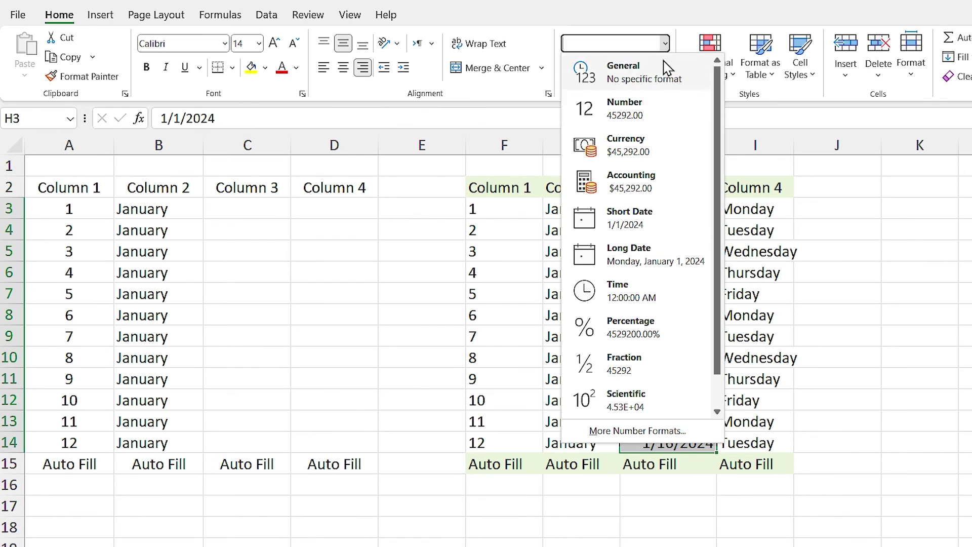
click(635, 257)
double_click(717, 146)
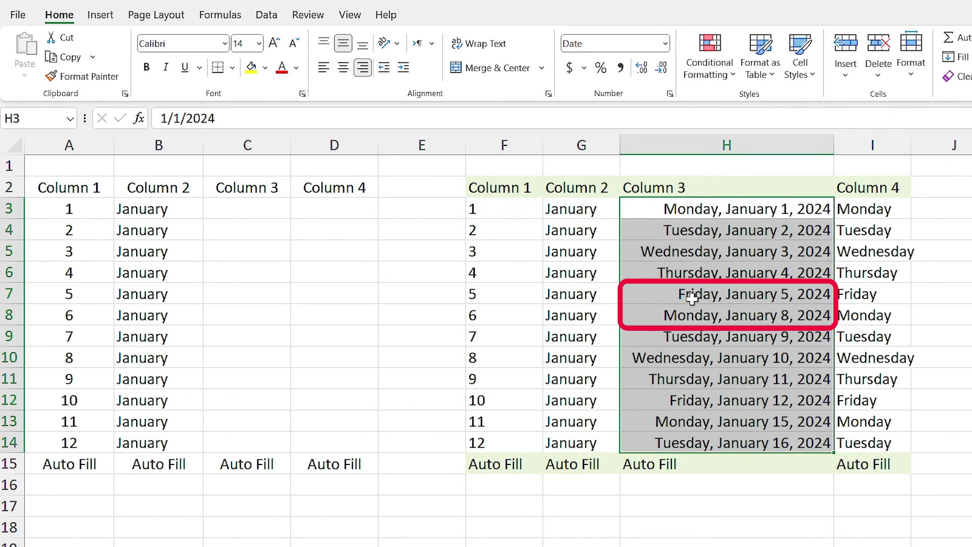
click(692, 318)
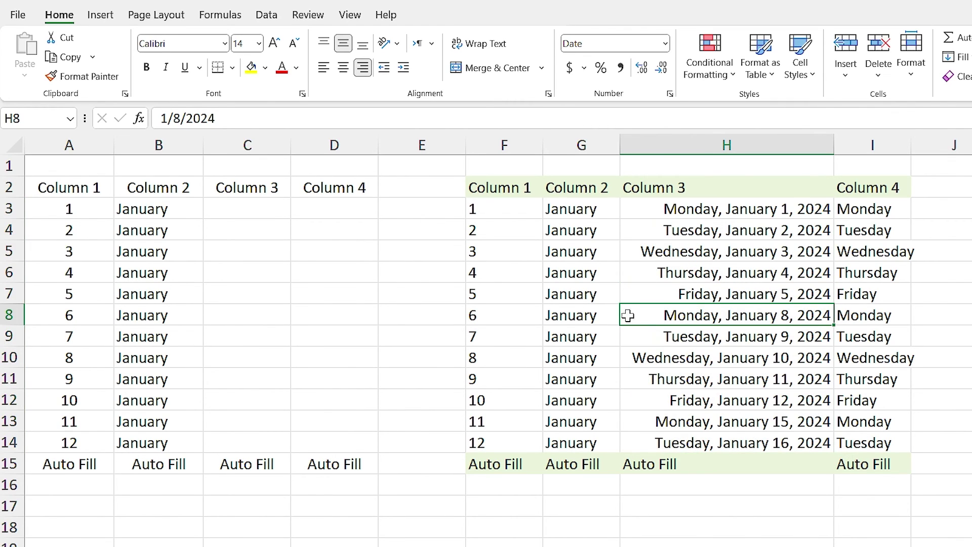
- Enter 1/1/2024 in C3 and fill weekday-only dates down to C14
click(246, 213)
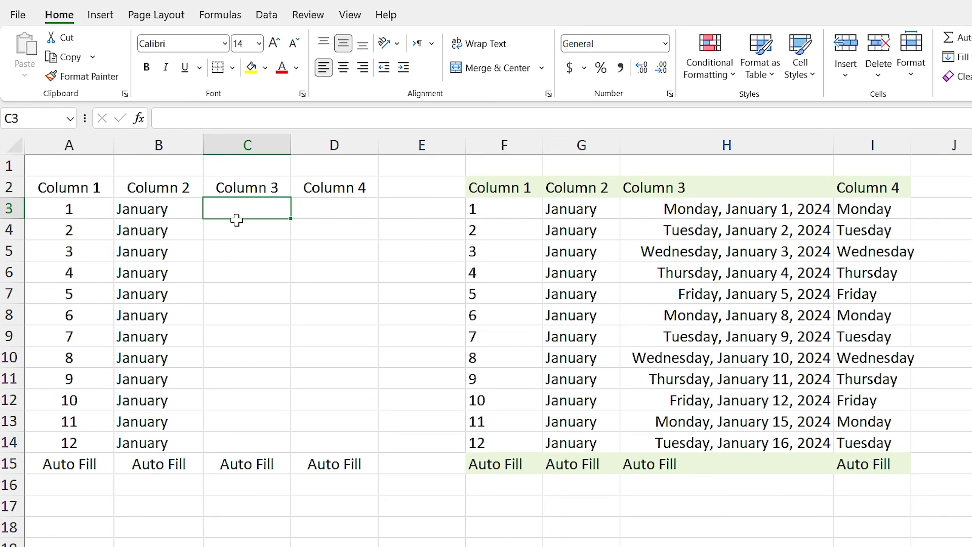
text(1/1/2024)
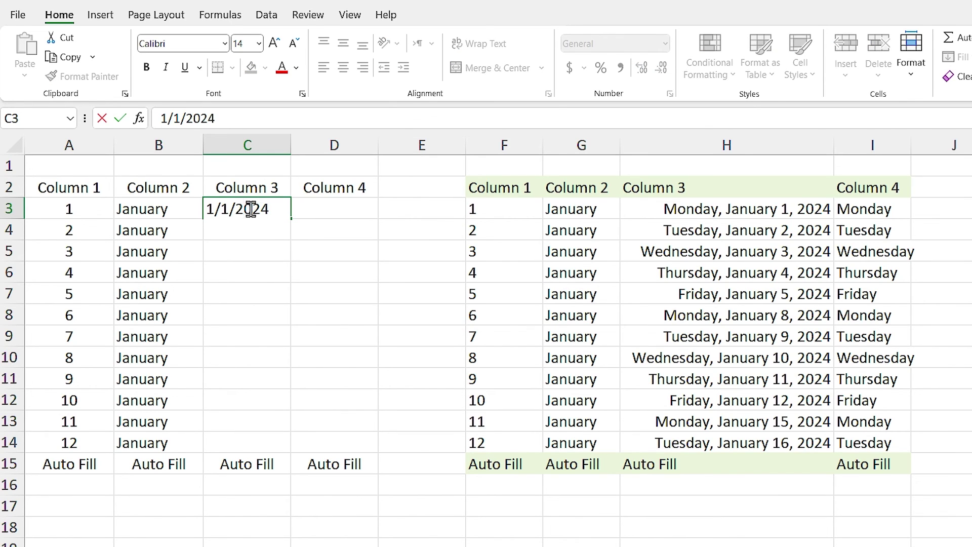
key(Return)
click(272, 212)
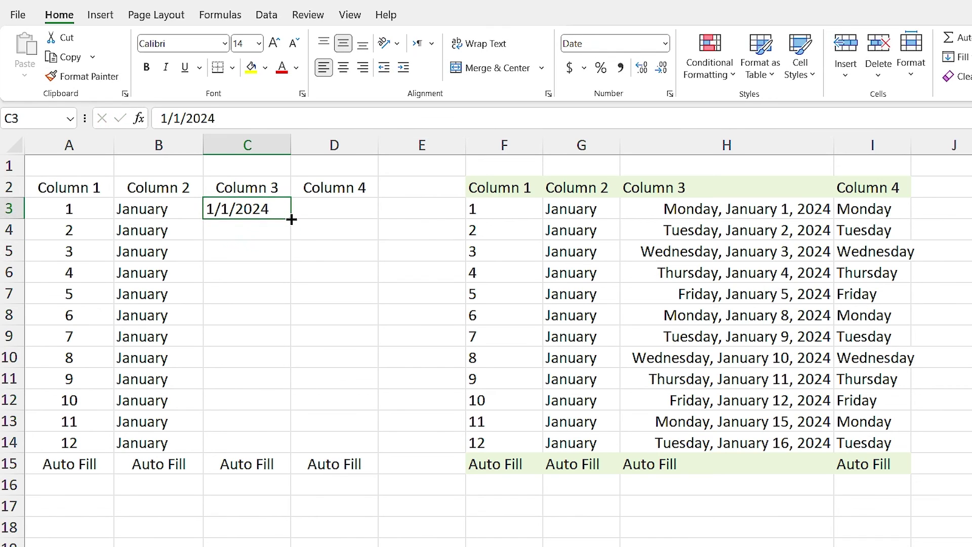
double_click(291, 219)
click(300, 464)
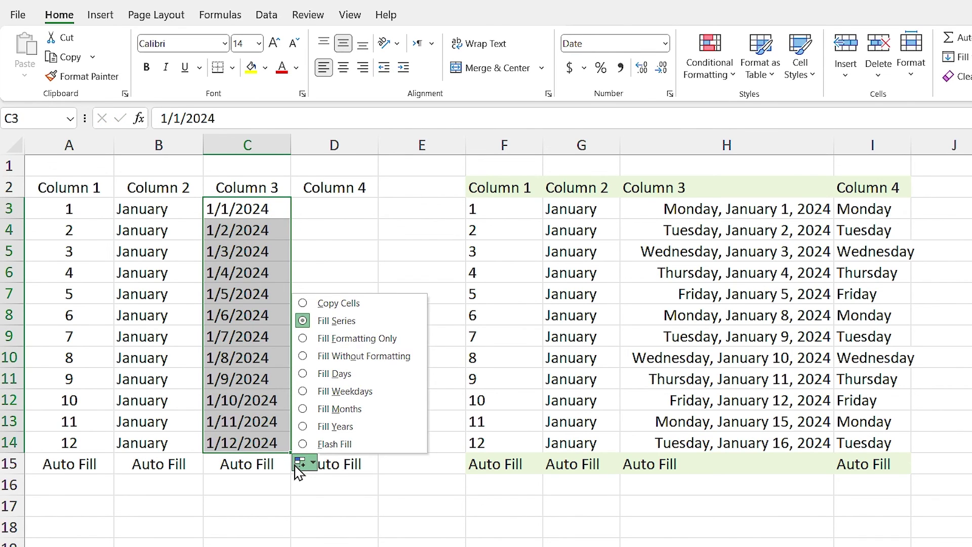
click(331, 391)
click(357, 210)
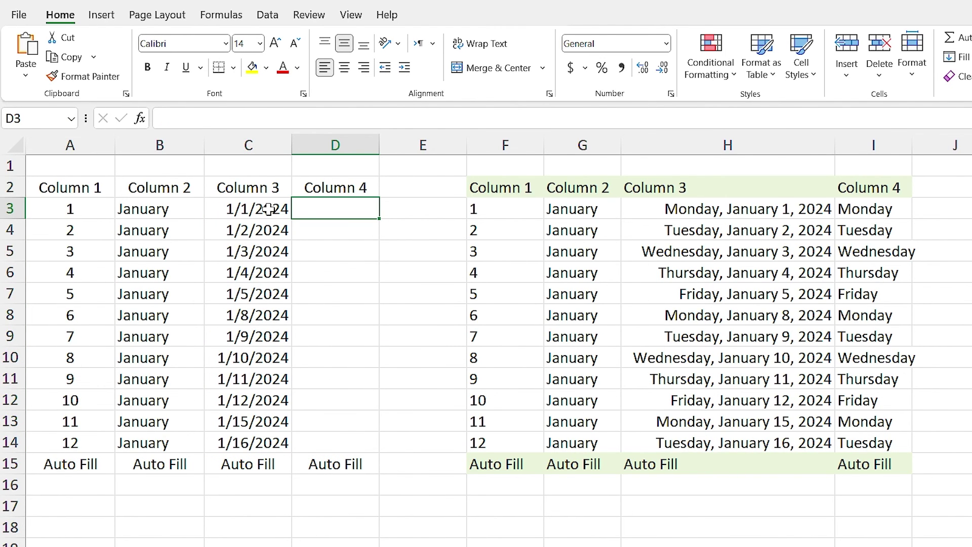
- Format C3:C14 as Long Date and autofit column C
drag(268, 209, 266, 443)
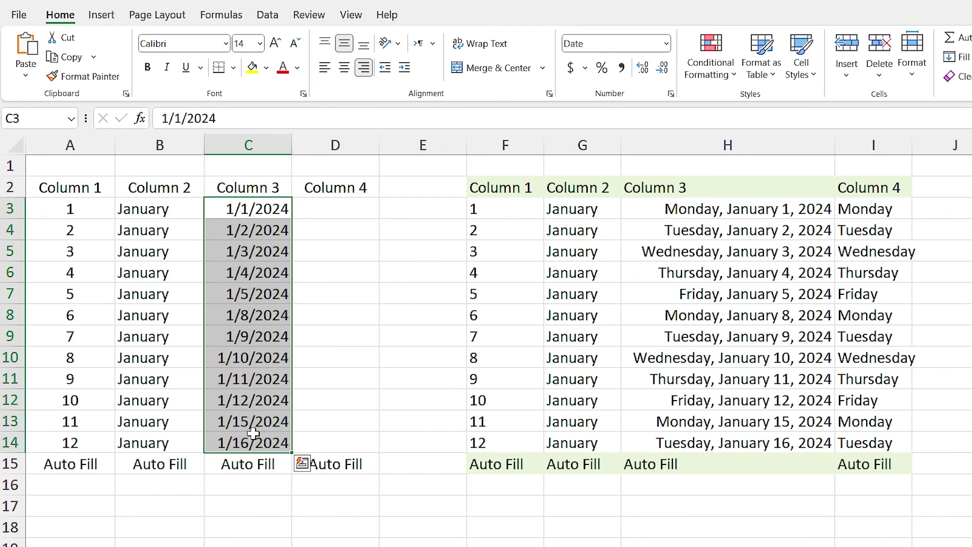
click(666, 43)
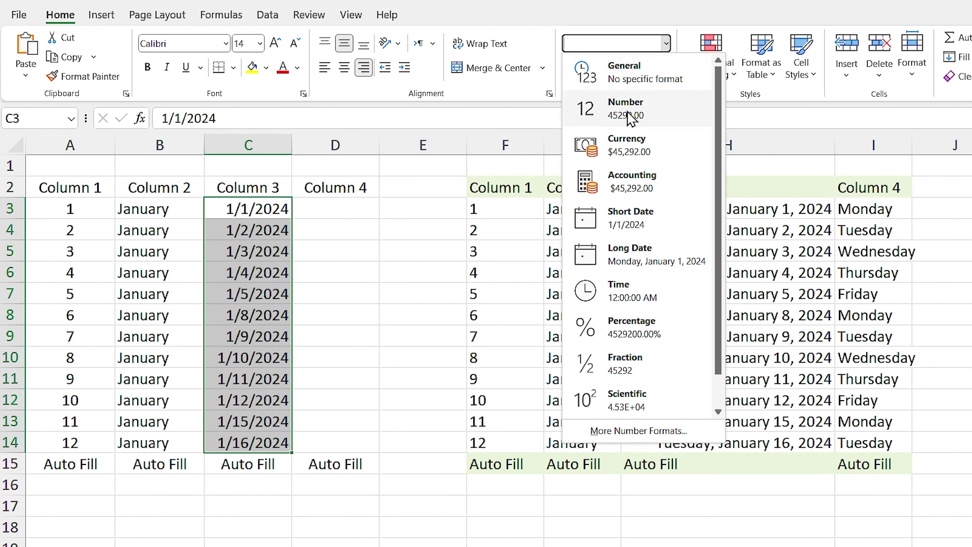
click(600, 259)
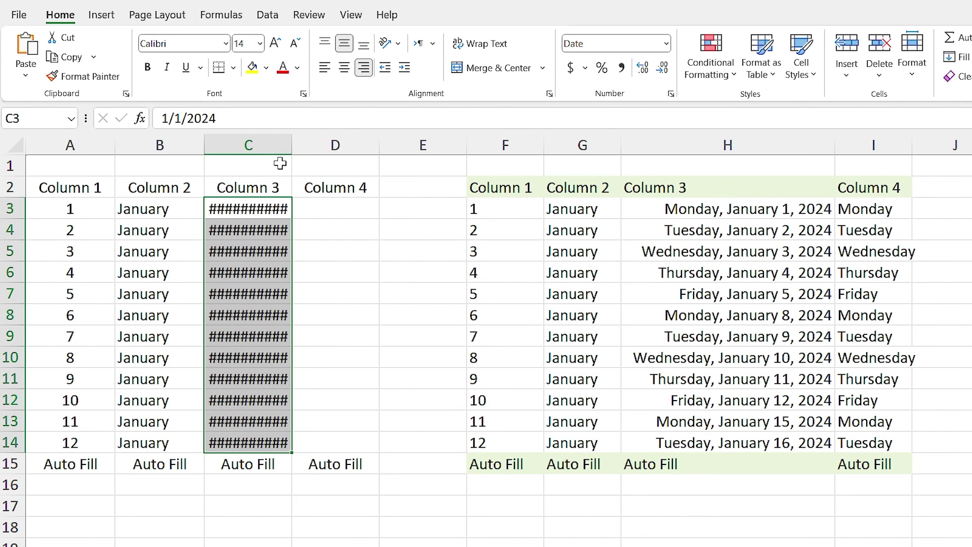
double_click(291, 145)
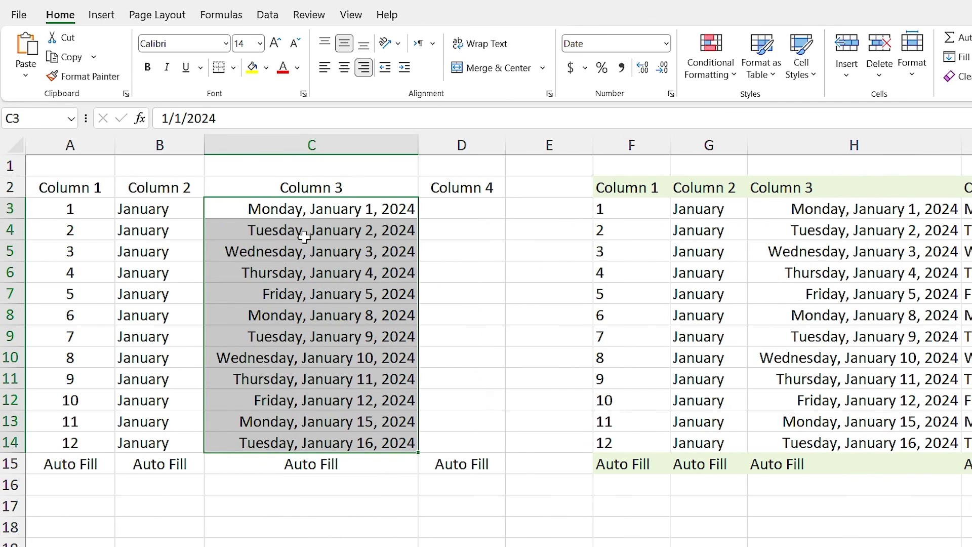
click(328, 204)
- Enter Monday in D3 and fill weekday names down to D14, skipping weekends
click(461, 209)
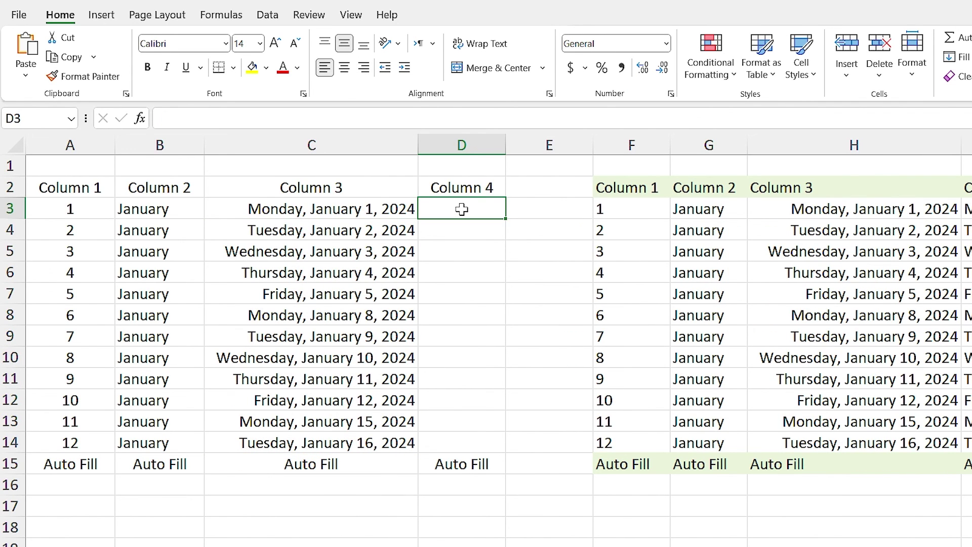
text(Monday)
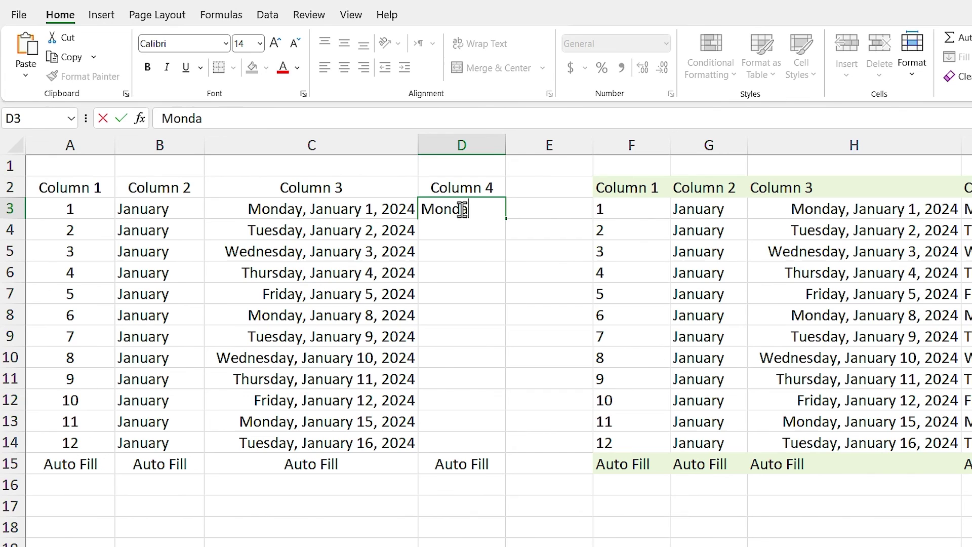
key(ctrl+Return)
double_click(507, 218)
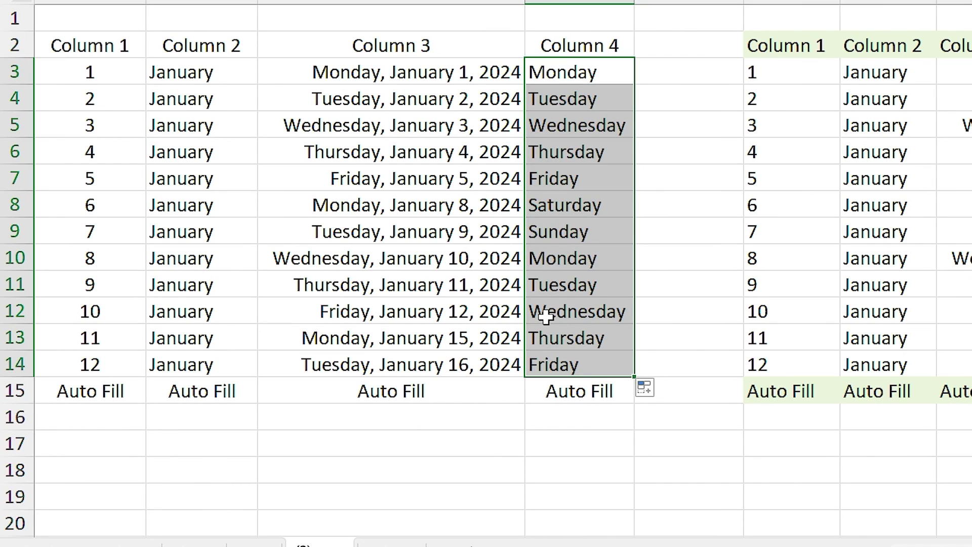
click(651, 396)
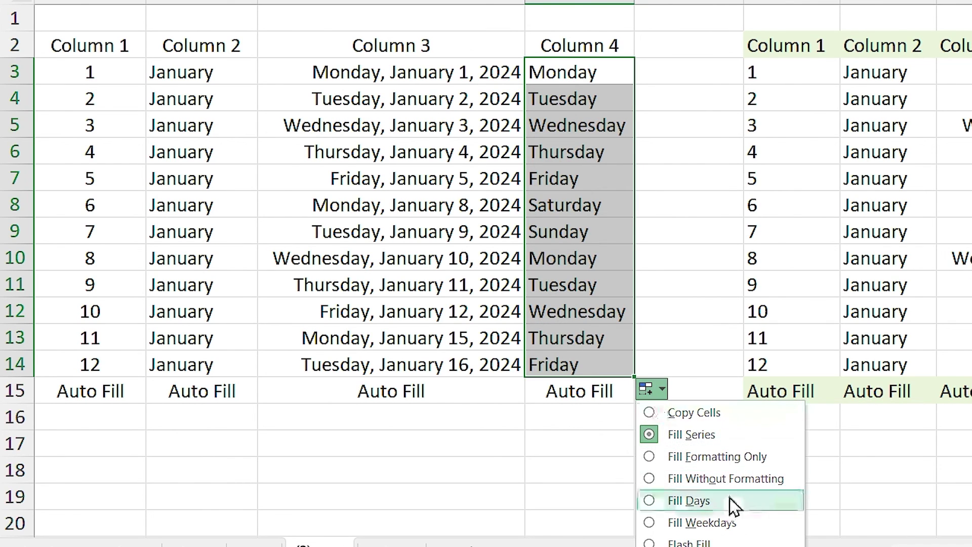
click(700, 524)
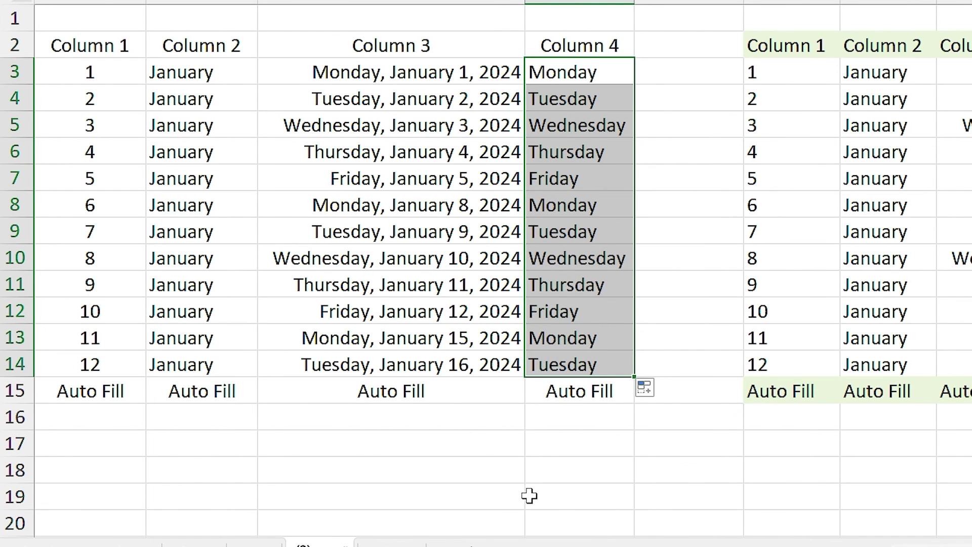